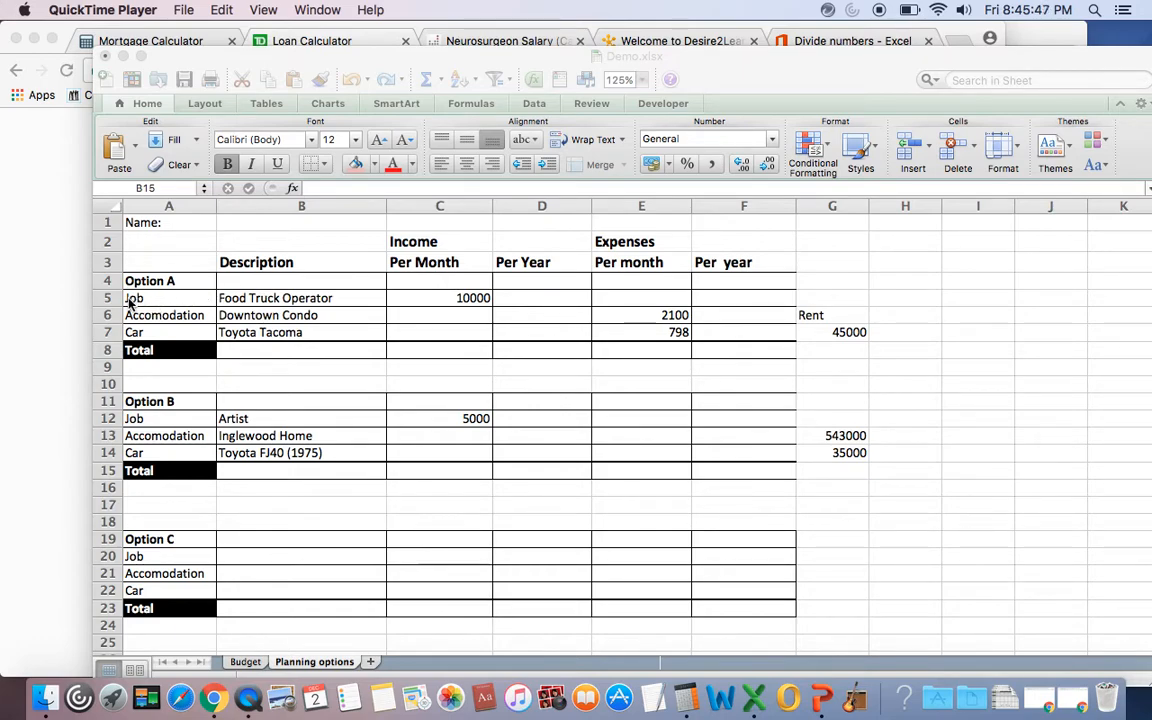
Calculate the Food Truck Operator's yearly income in D5 with the formula =SUM(C5*12).
{"action": "left_click", "coordinate": [527, 298]}
{"action": "left_click", "coordinate": [514, 298]}
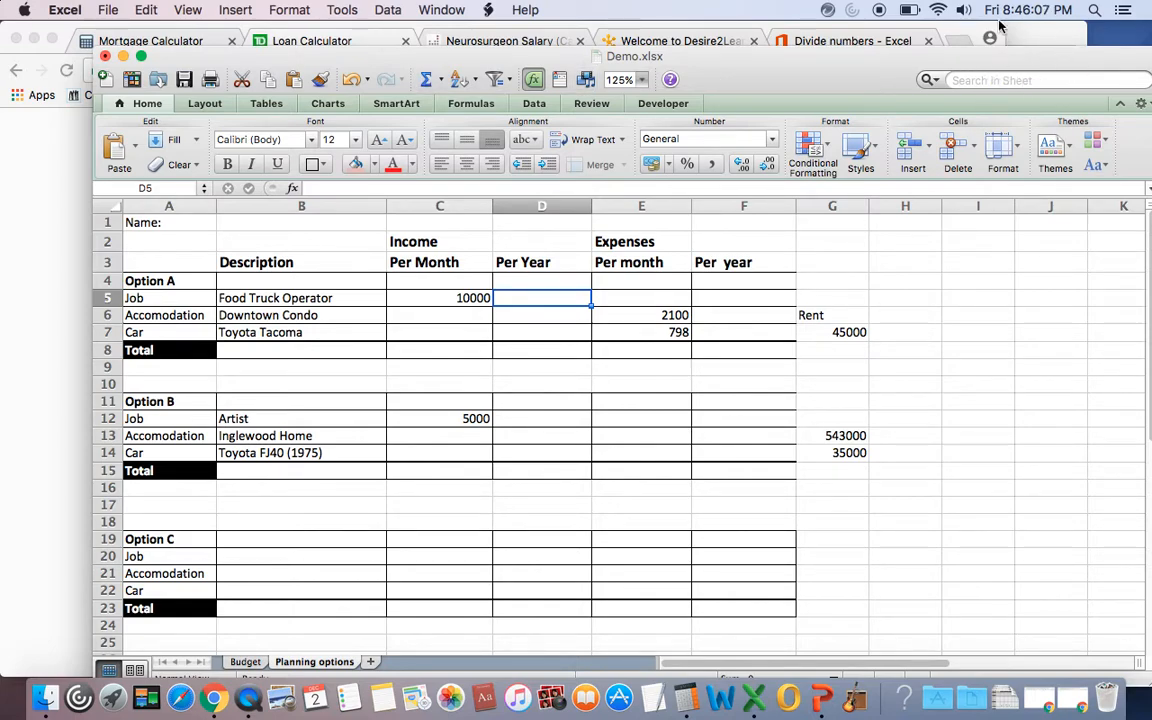
{"action": "left_click", "coordinate": [426, 82]}
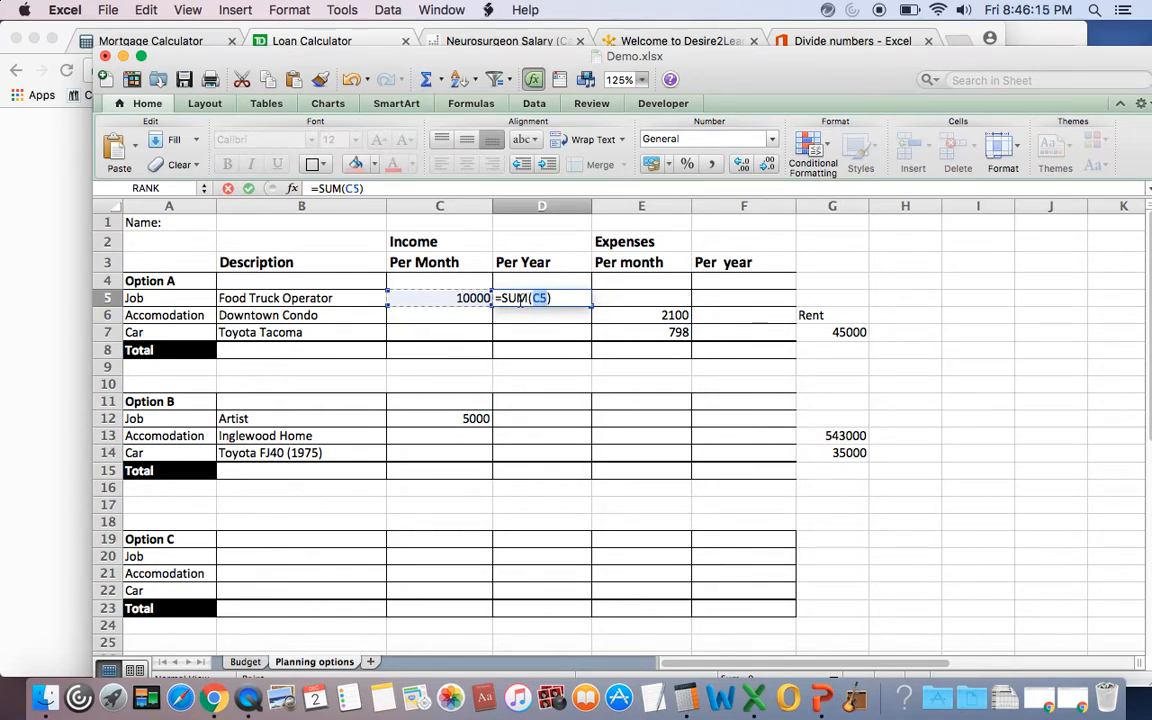
{"action": "left_click", "coordinate": [451, 298]}
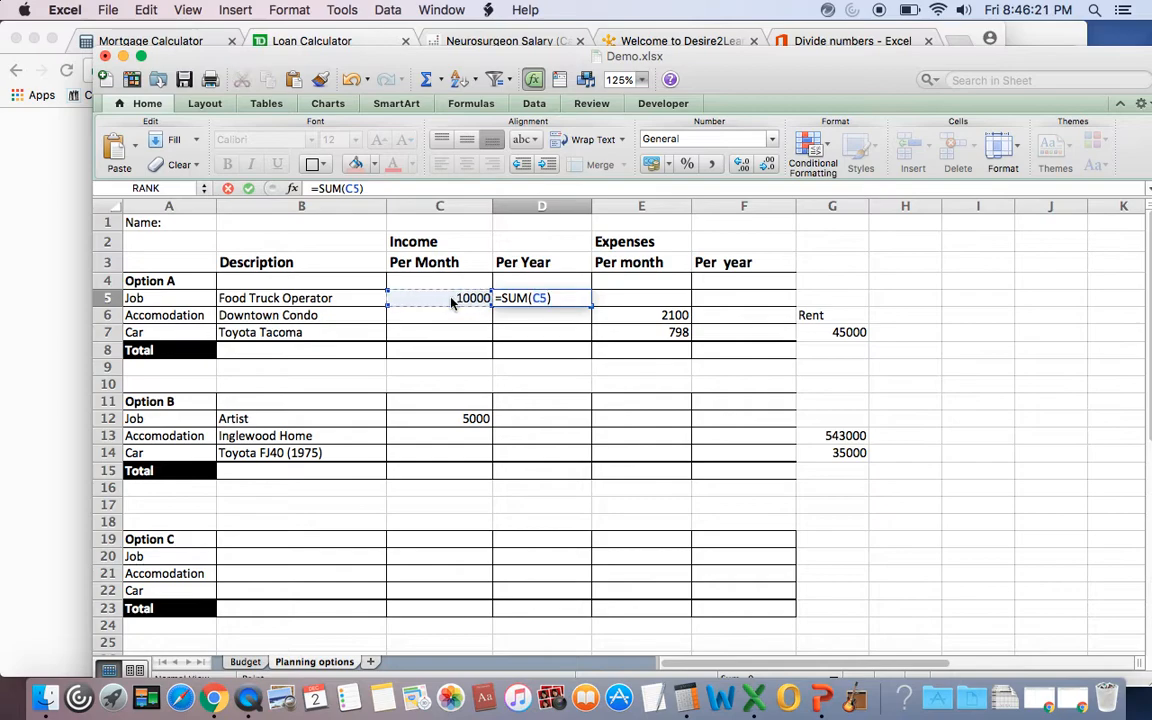
{"action": "type", "text": ")"}
{"action": "left_click", "coordinate": [547, 298]}
{"action": "type", "text": "*"}
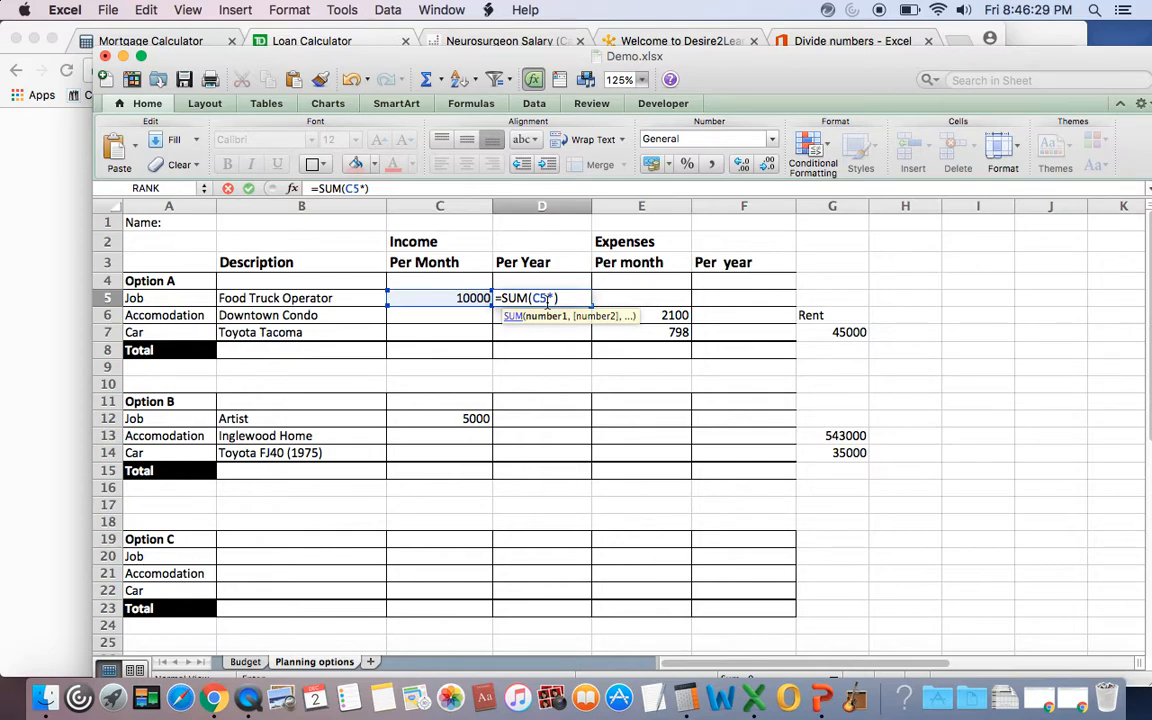
{"action": "type", "text": "12"}
{"action": "key", "text": "Return"}
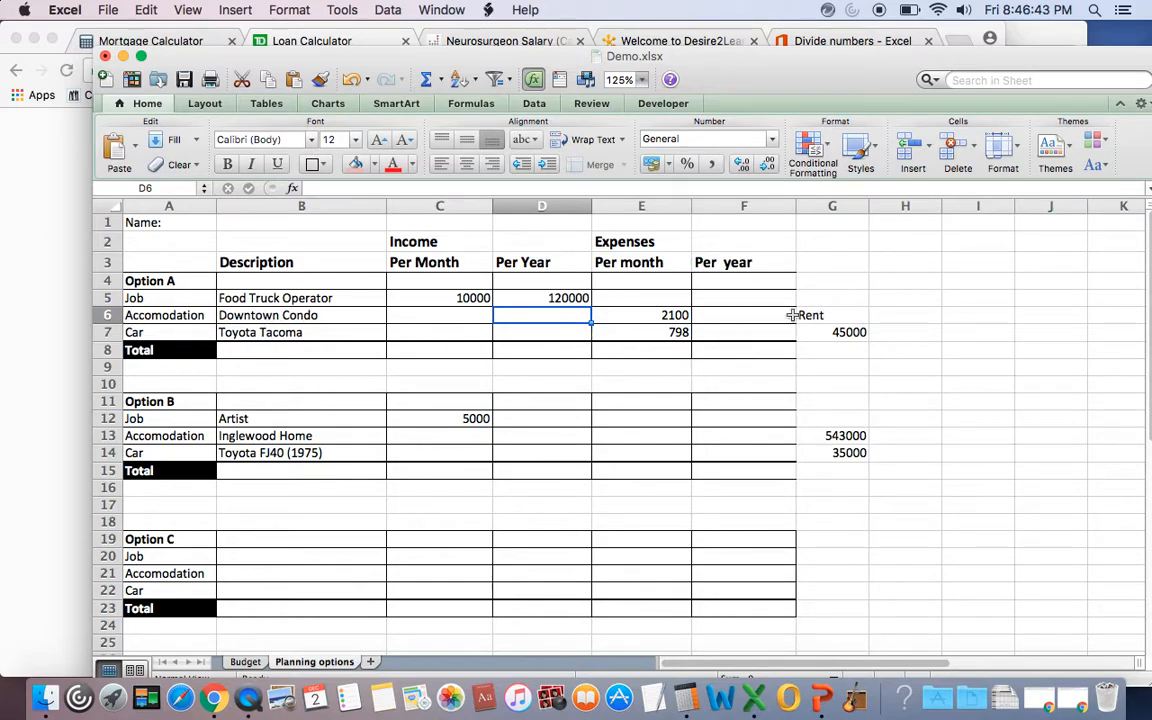
Calculate the Downtown Condo's yearly expense in F6 with the formula =SUM(E6*12).
{"action": "left_click", "coordinate": [728, 314]}
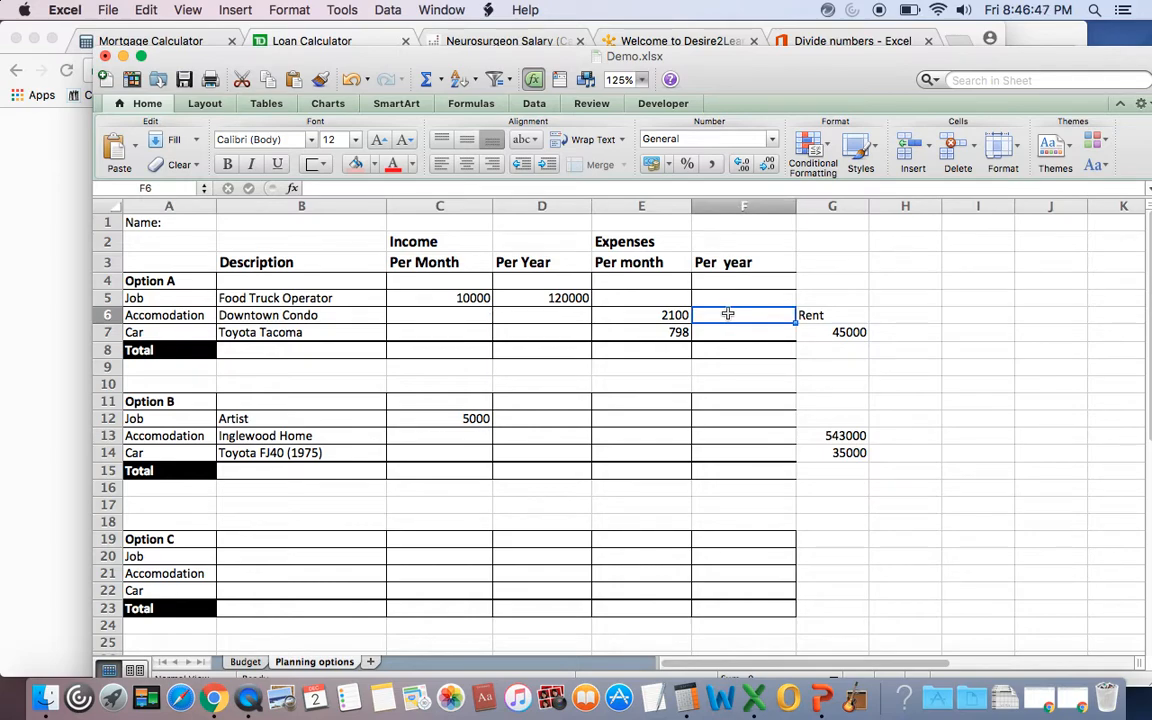
{"action": "left_click", "coordinate": [427, 80]}
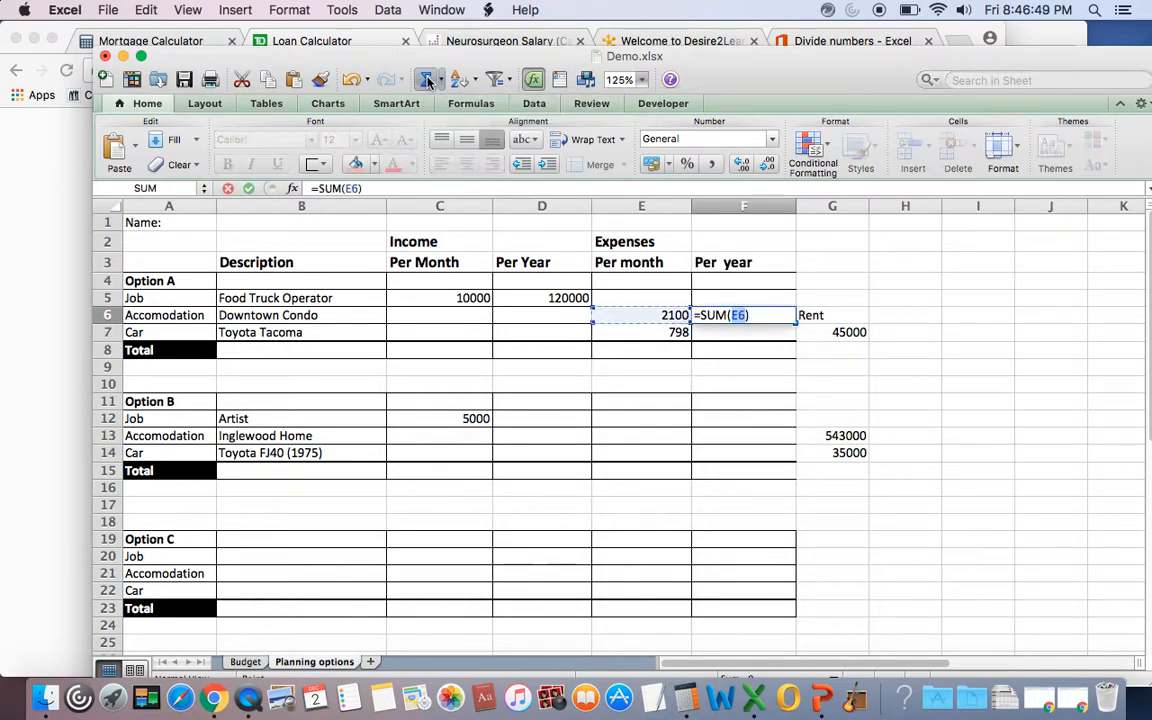
{"action": "left_click", "coordinate": [655, 314]}
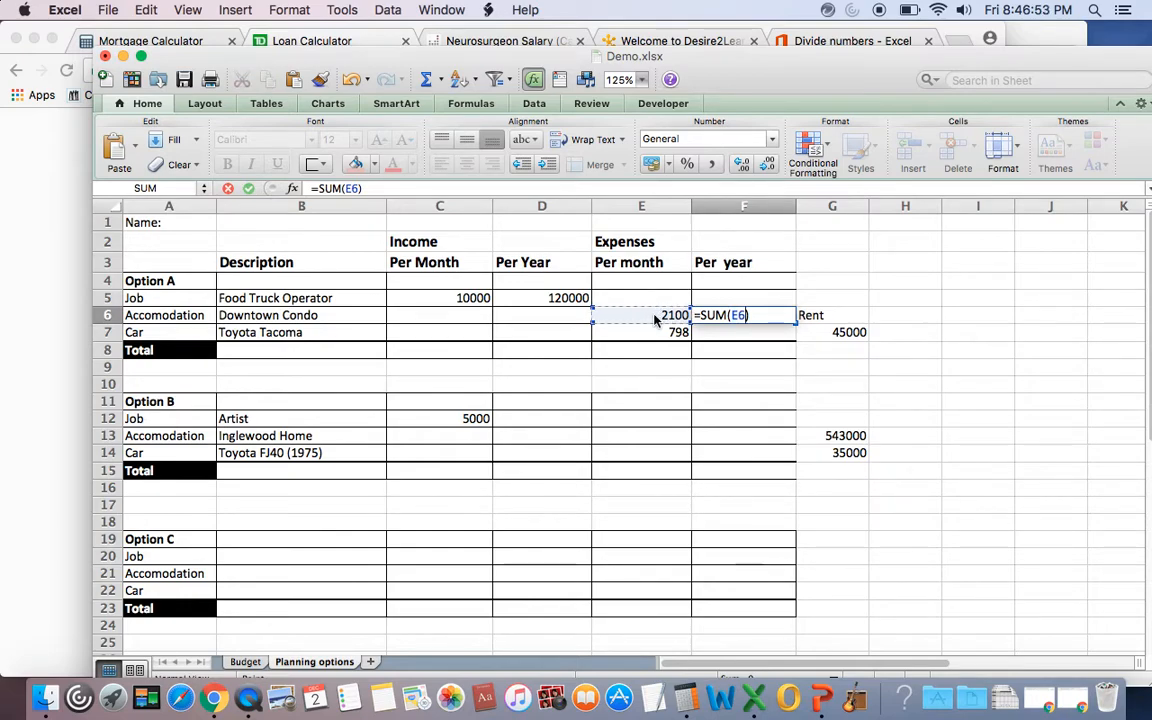
{"action": "type", "text": "*"}
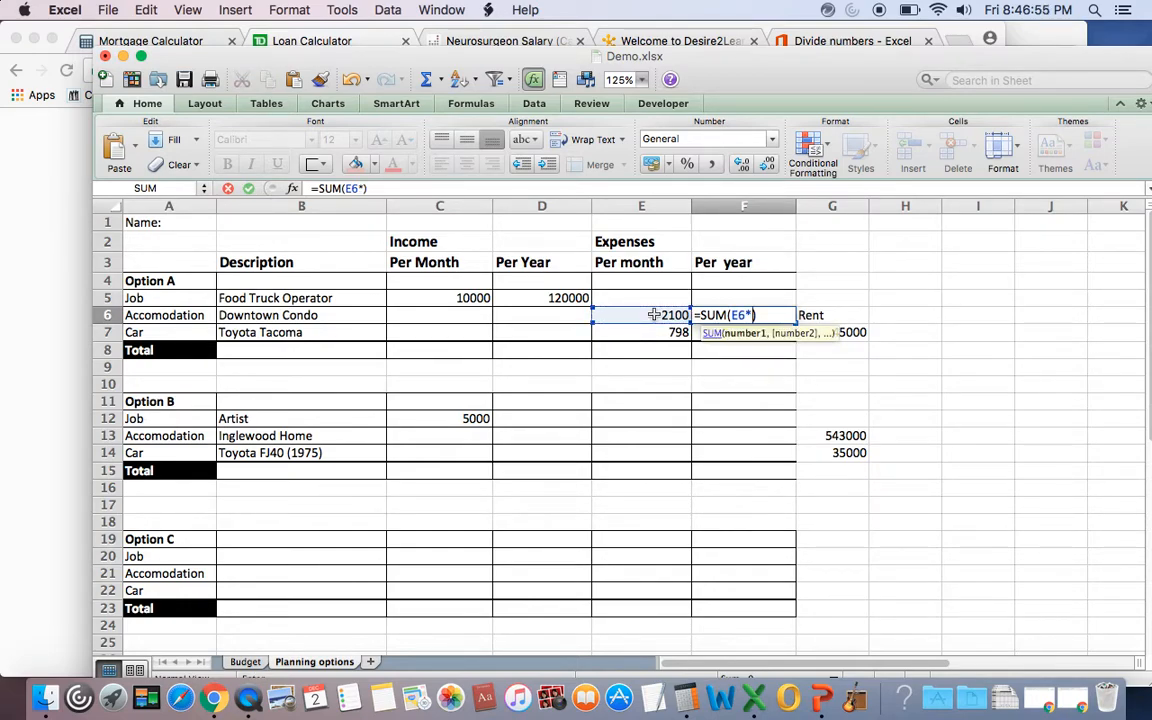
{"action": "type", "text": "12"}
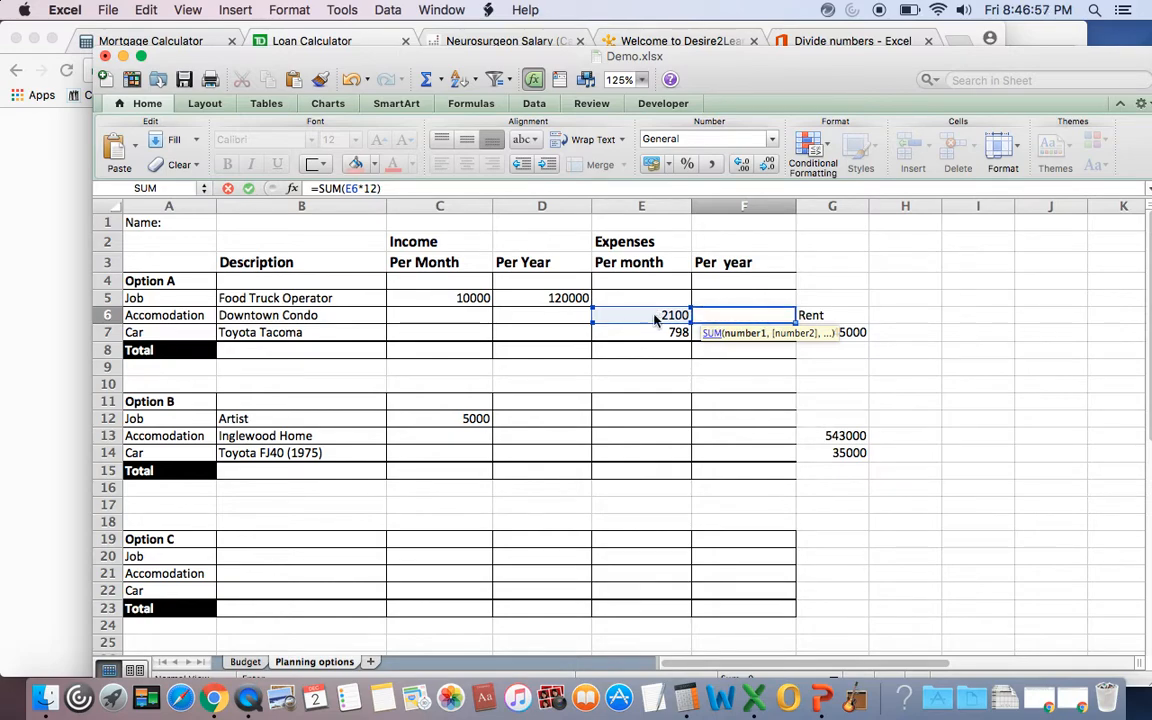
{"action": "key", "text": "Return"}
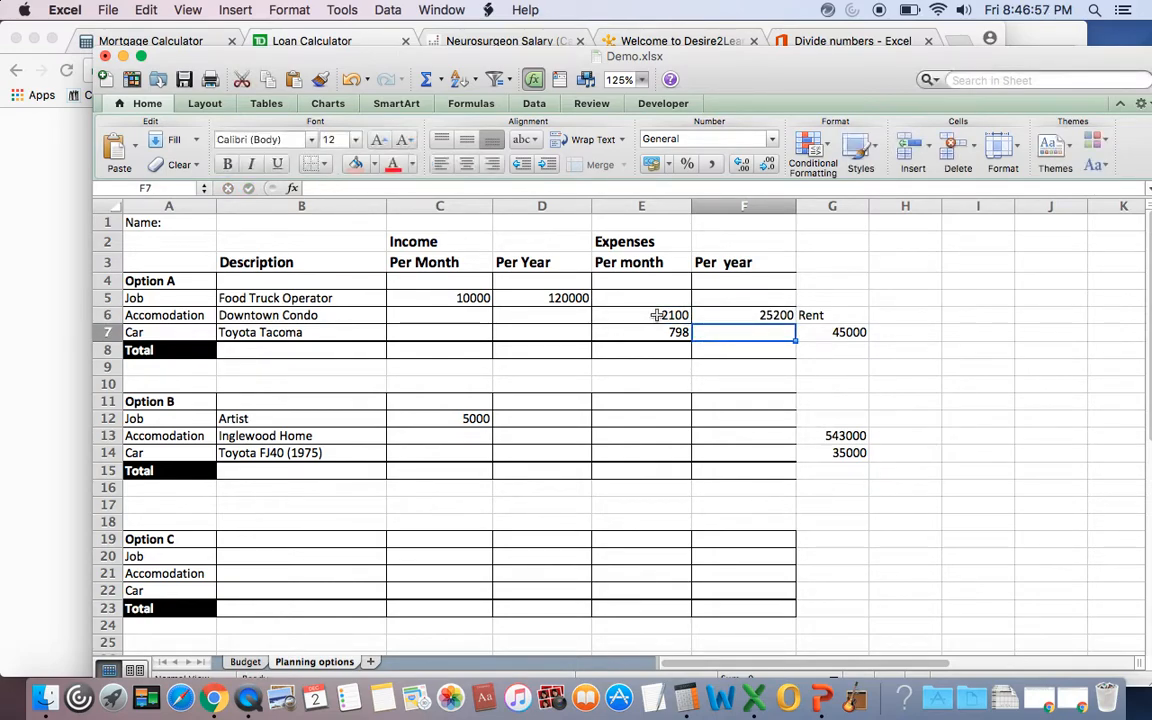
Copy the yearly expense formula from F6 into F7 for the Toyota Tacoma and compare the cell references in both formulas.
{"action": "left_click", "coordinate": [737, 315]}
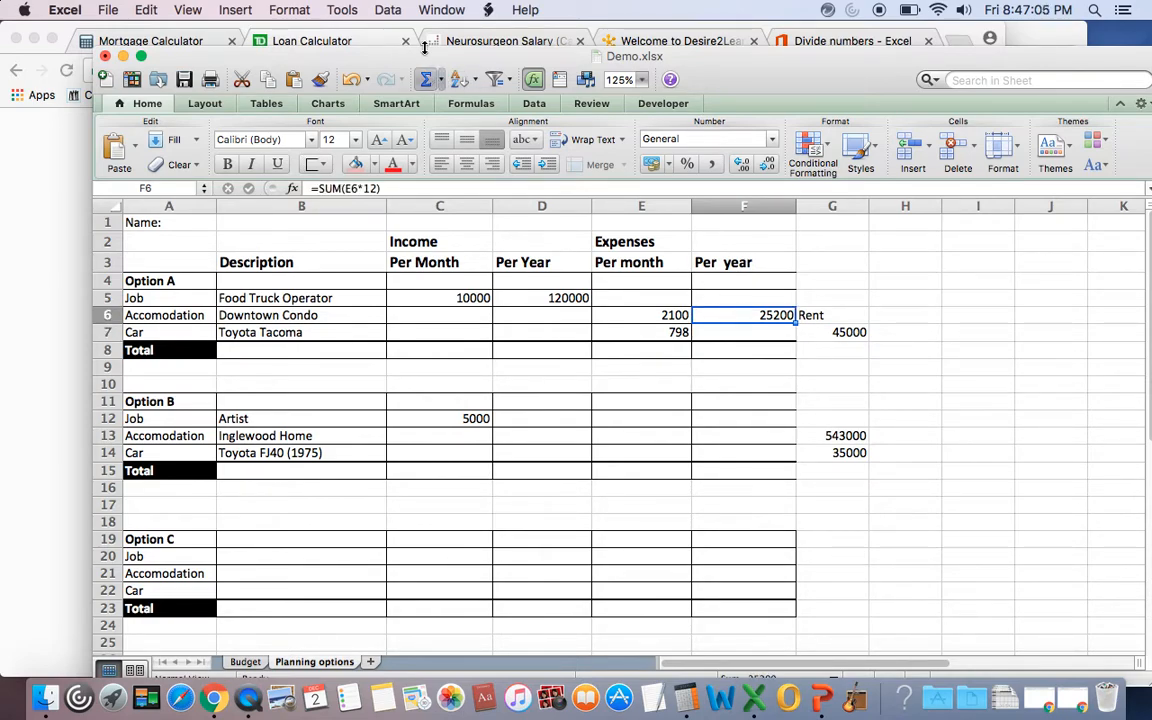
{"action": "left_click", "coordinate": [147, 10]}
{"action": "left_click", "coordinate": [160, 93]}
{"action": "left_click", "coordinate": [735, 330]}
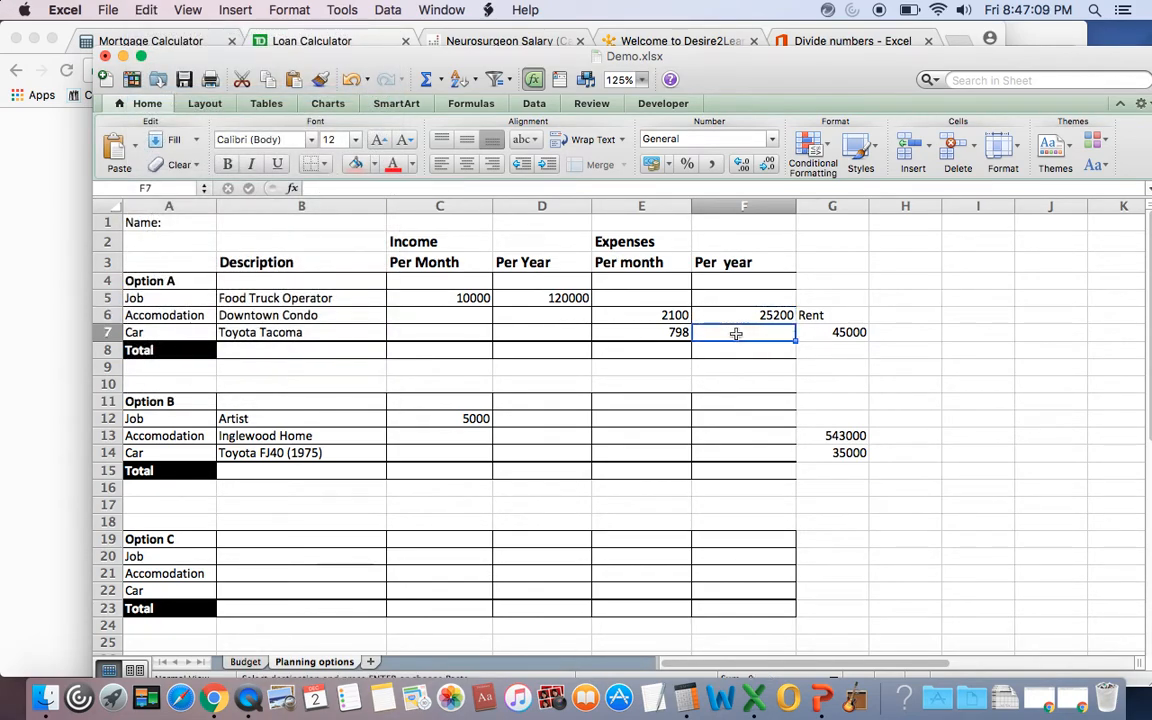
{"action": "left_click", "coordinate": [146, 10]}
{"action": "left_click", "coordinate": [187, 139]}
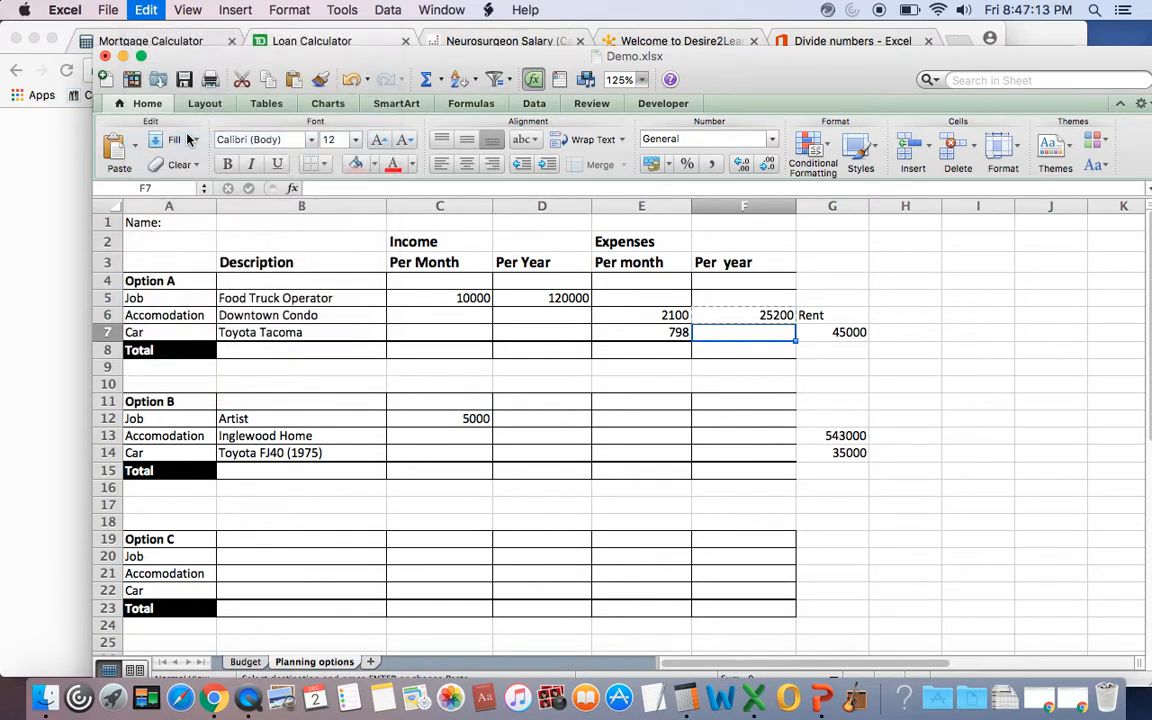
{"action": "double_click", "coordinate": [733, 333]}
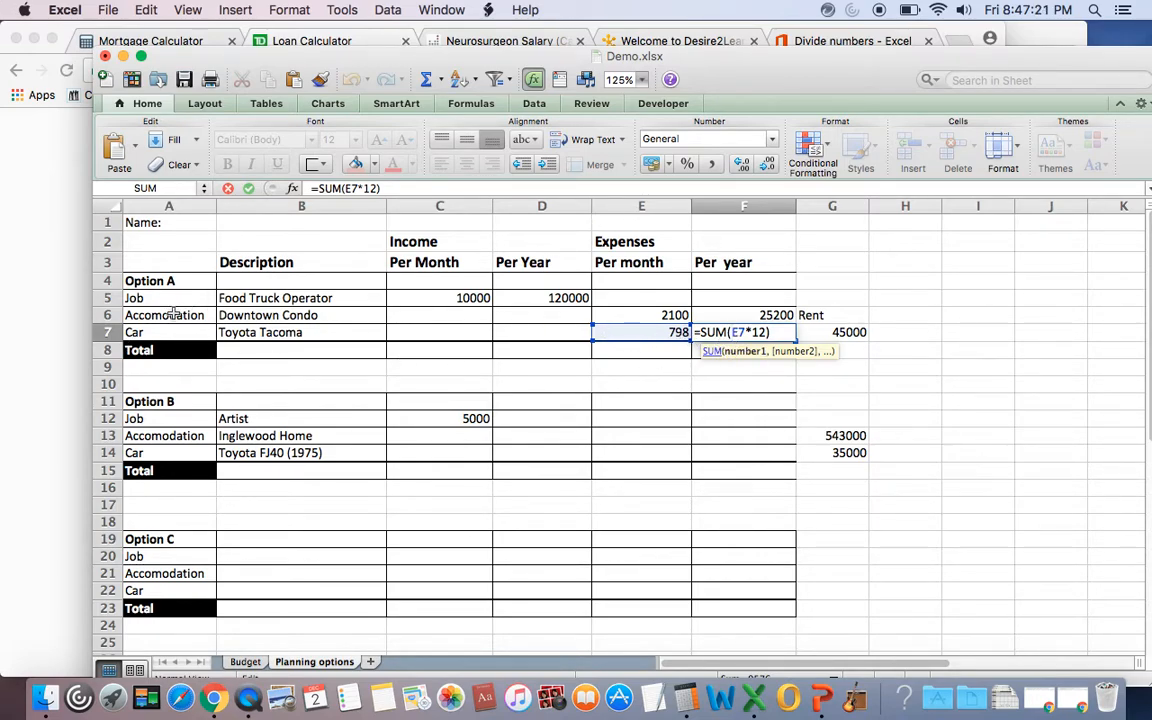
{"action": "key", "text": "Escape"}
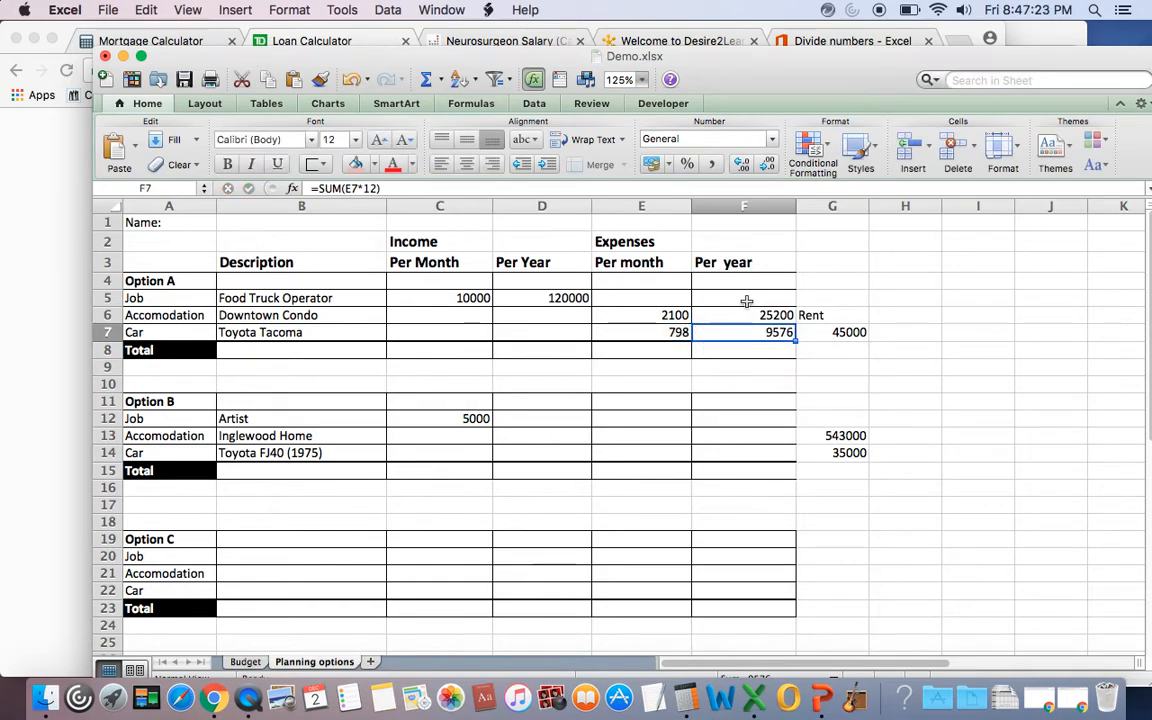
{"action": "double_click", "coordinate": [731, 314]}
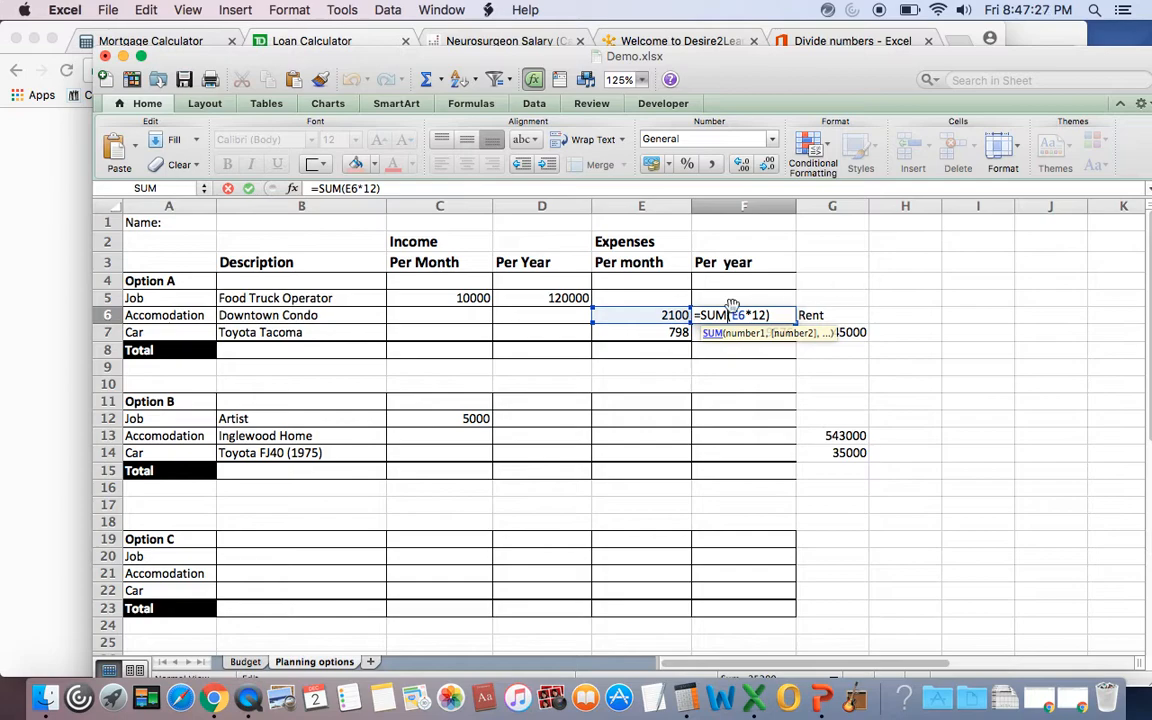
{"action": "key", "text": "Escape"}
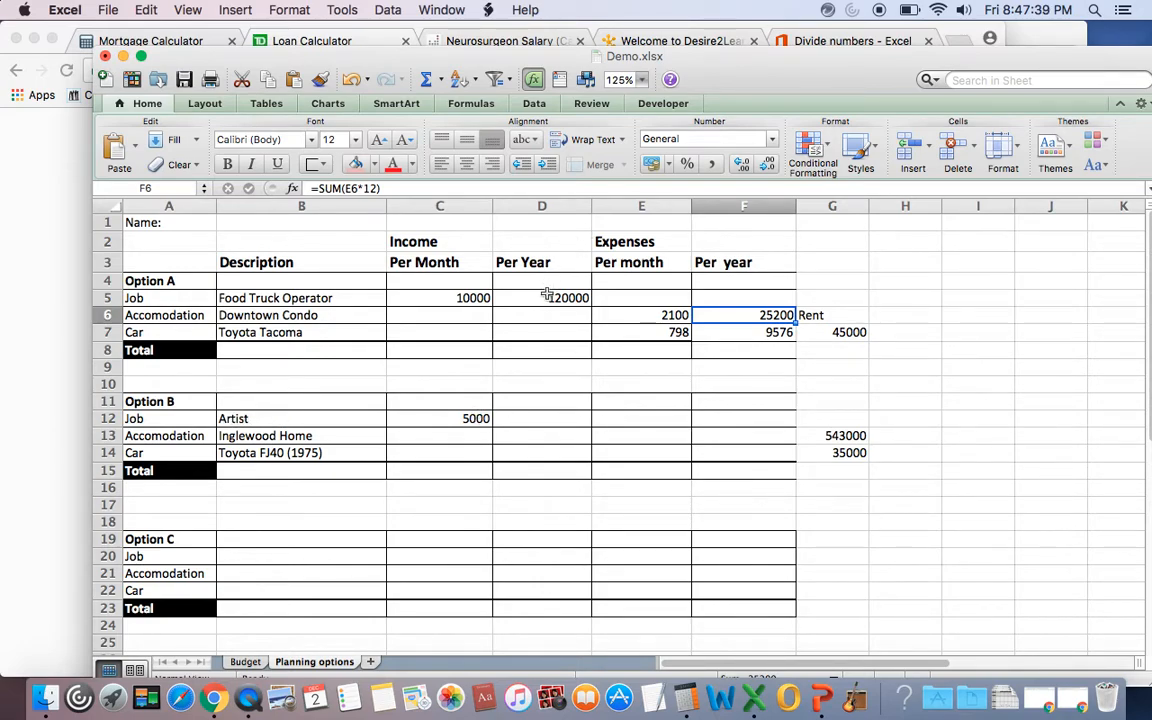
Calculate the Artist's yearly income in D12 with the formula =SUM(C12*12).
{"action": "left_click", "coordinate": [520, 418]}
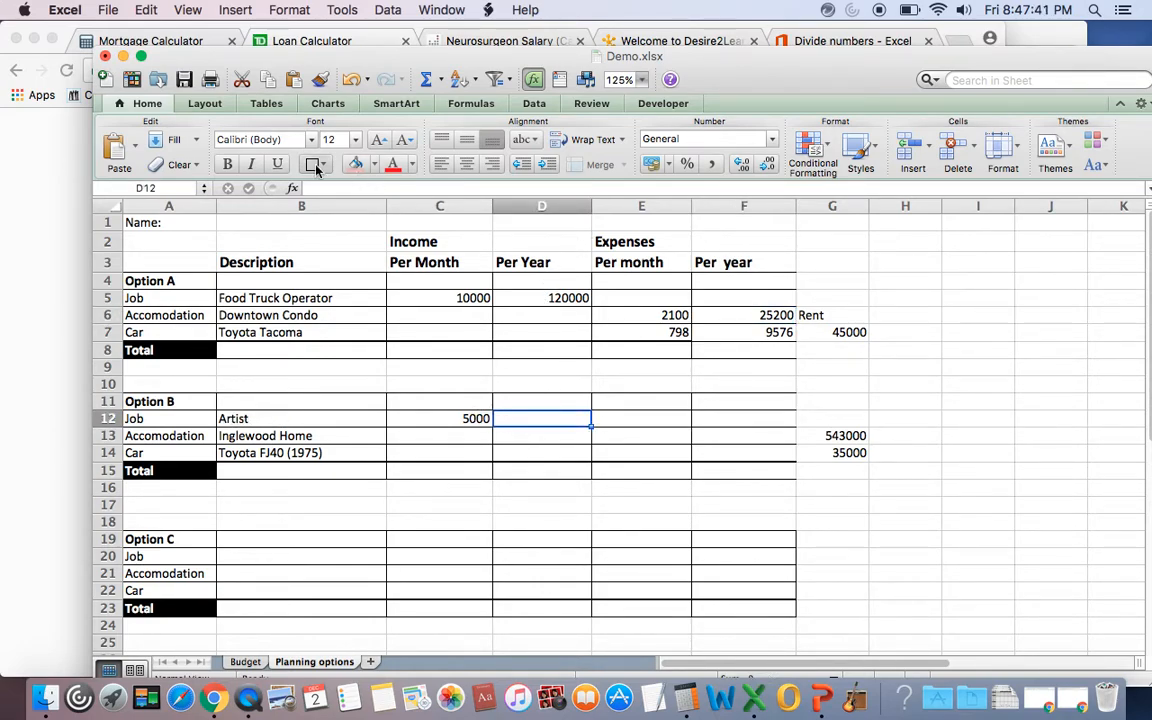
{"action": "left_click", "coordinate": [426, 79]}
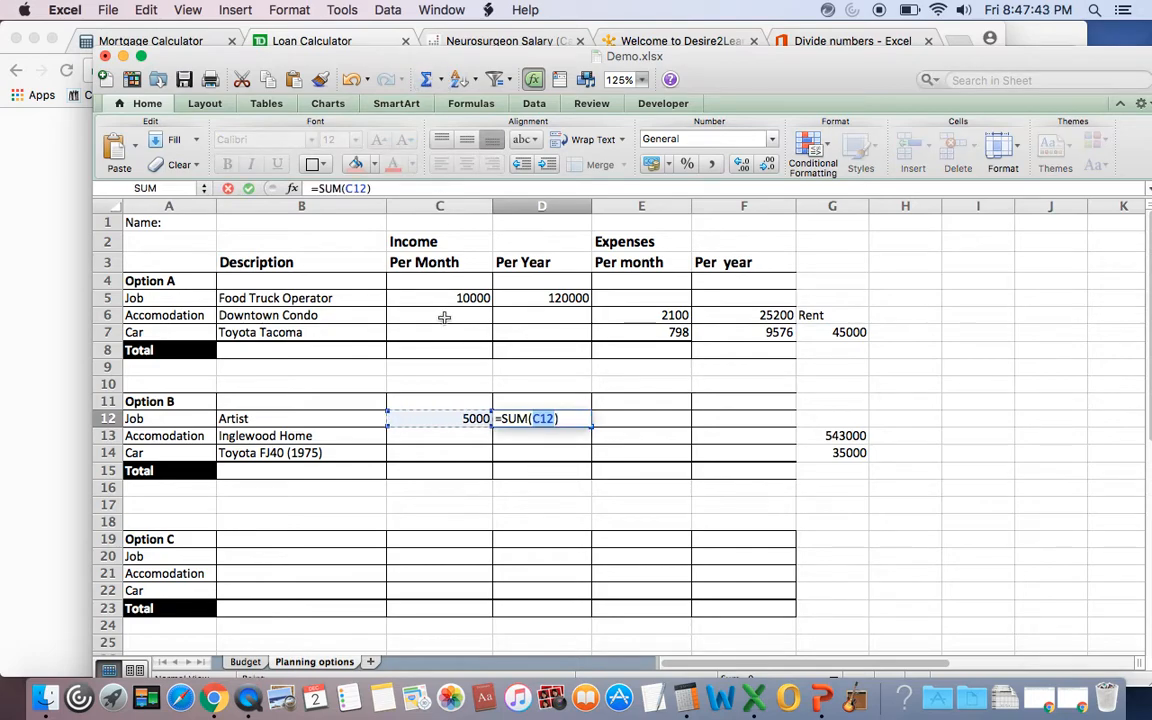
{"action": "left_click", "coordinate": [450, 418]}
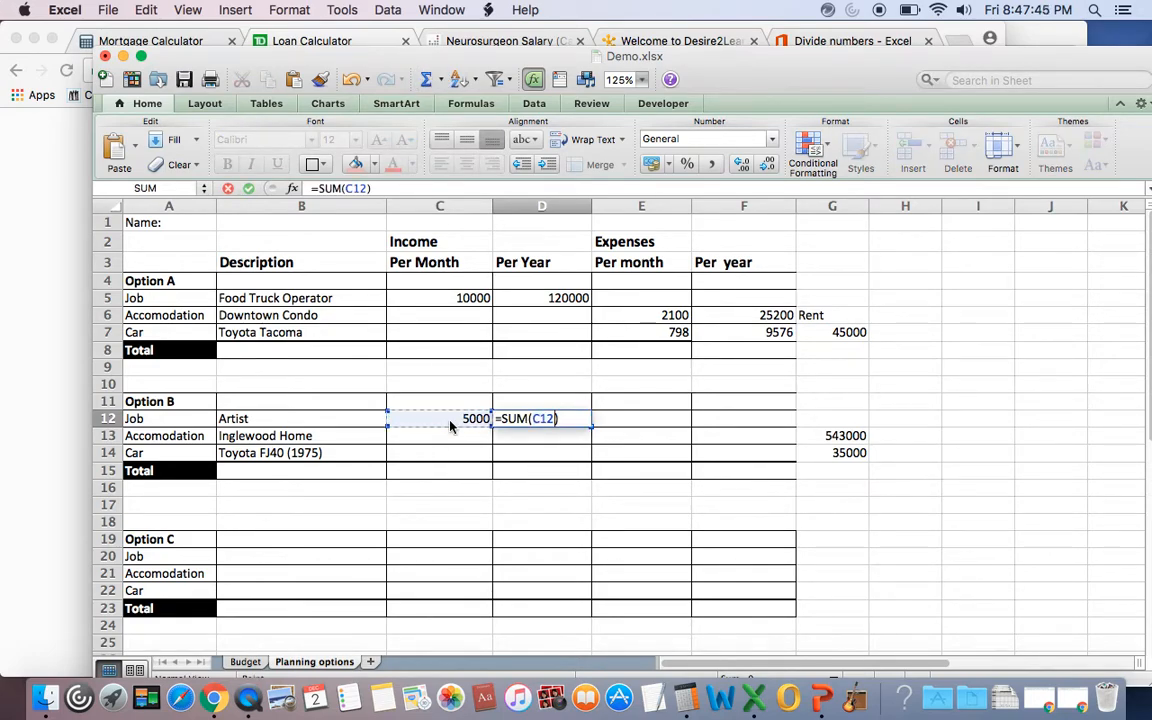
{"action": "type", "text": "*12"}
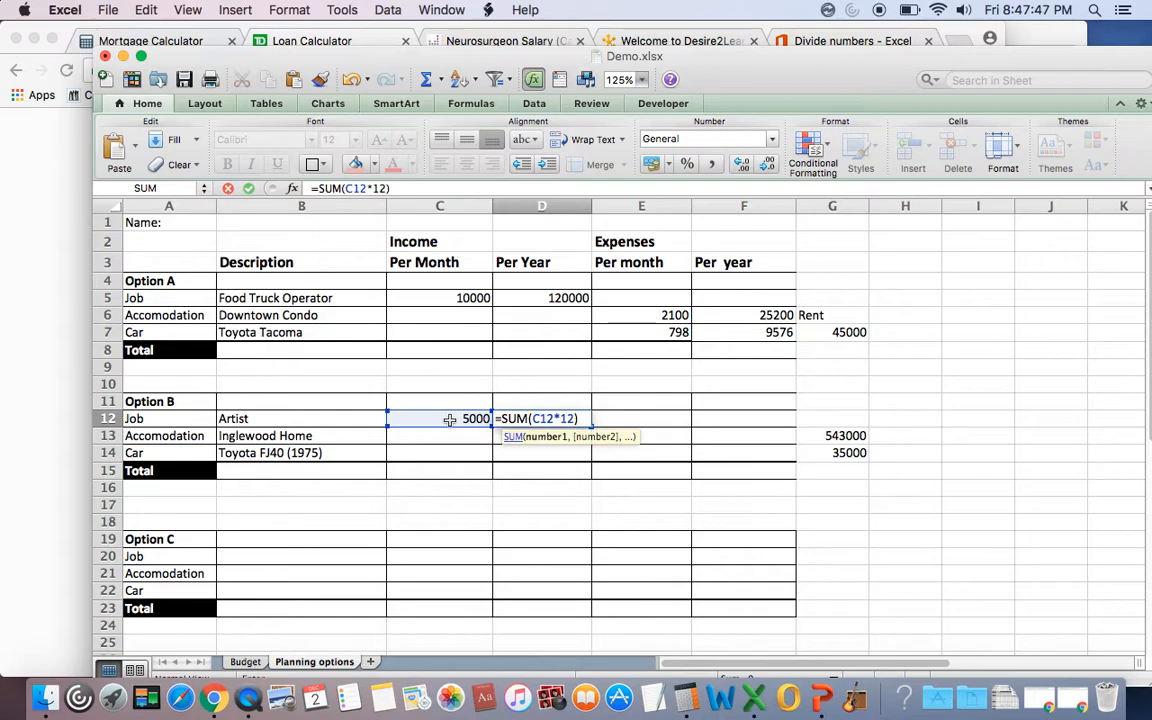
{"action": "key", "text": "Return"}
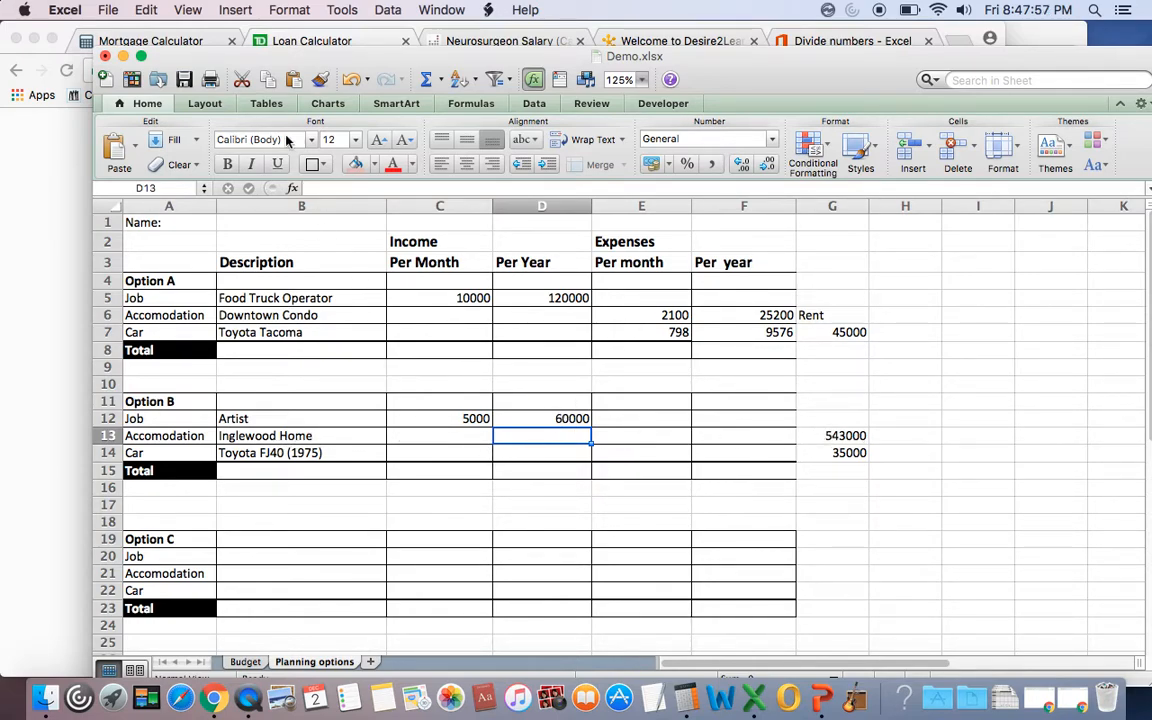
Switch to the Mortgage Calculator page in Chrome and set the home value to the Inglewood Home's price of 543000.
{"action": "left_click", "coordinate": [52, 198]}
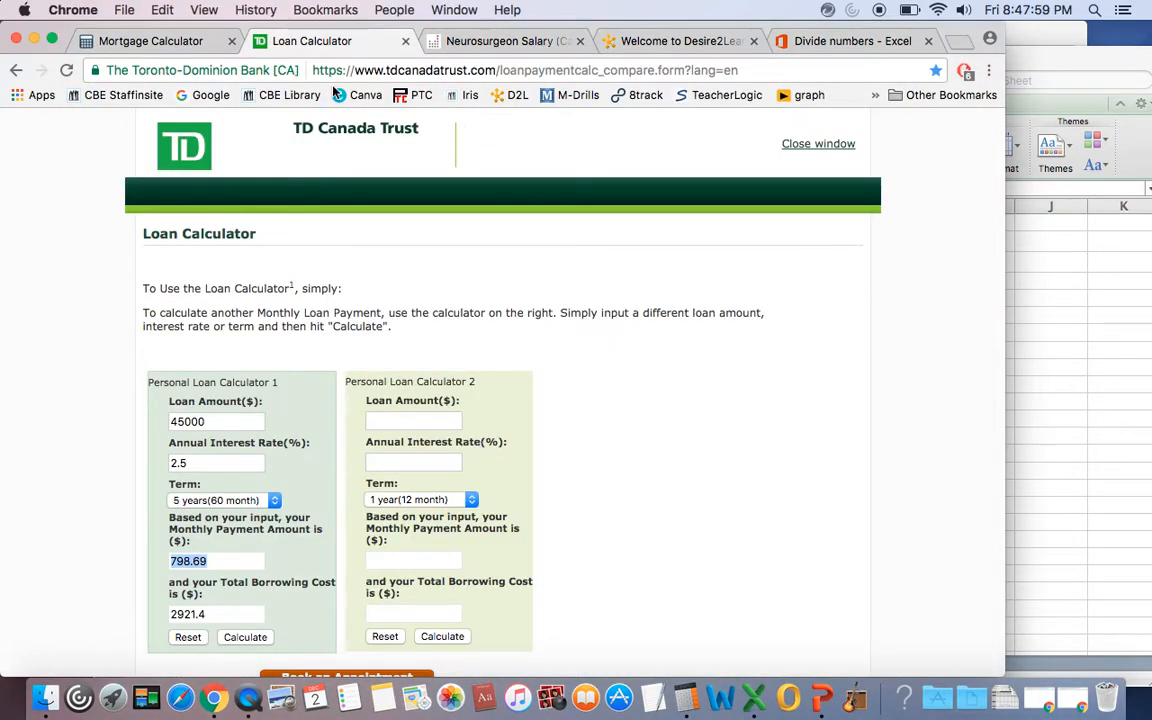
{"action": "left_click", "coordinate": [160, 40]}
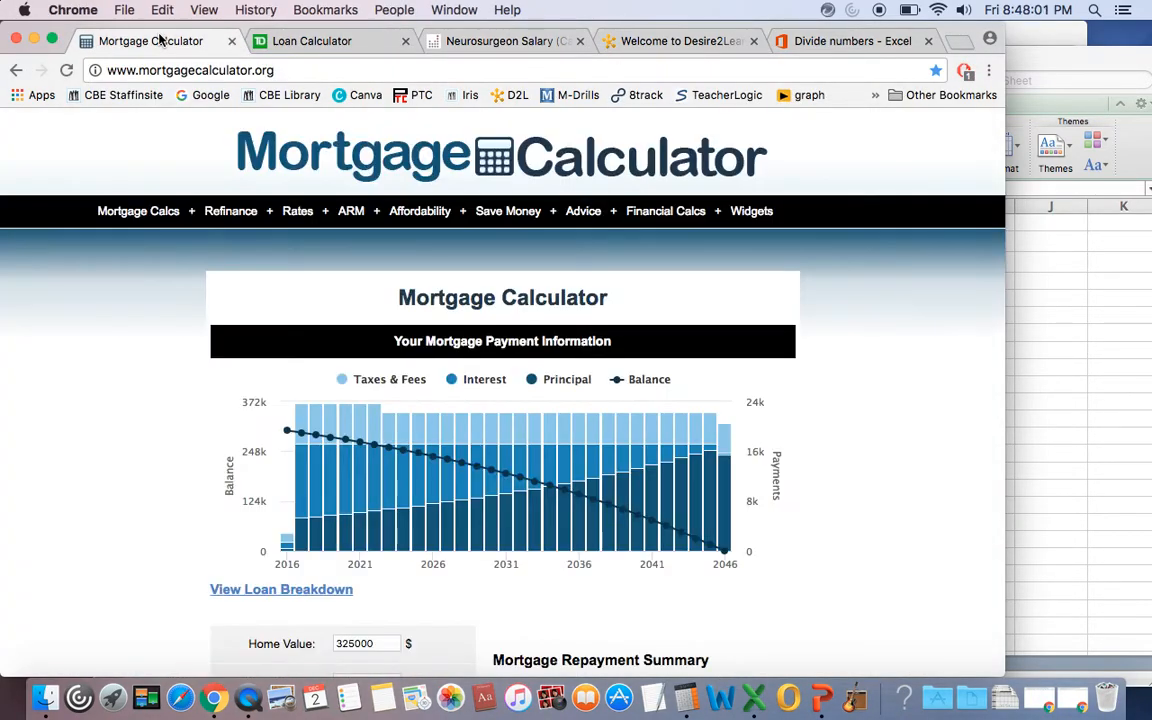
{"action": "scroll", "coordinate": [244, 184], "scroll_direction": "down", "scroll_amount": 5}
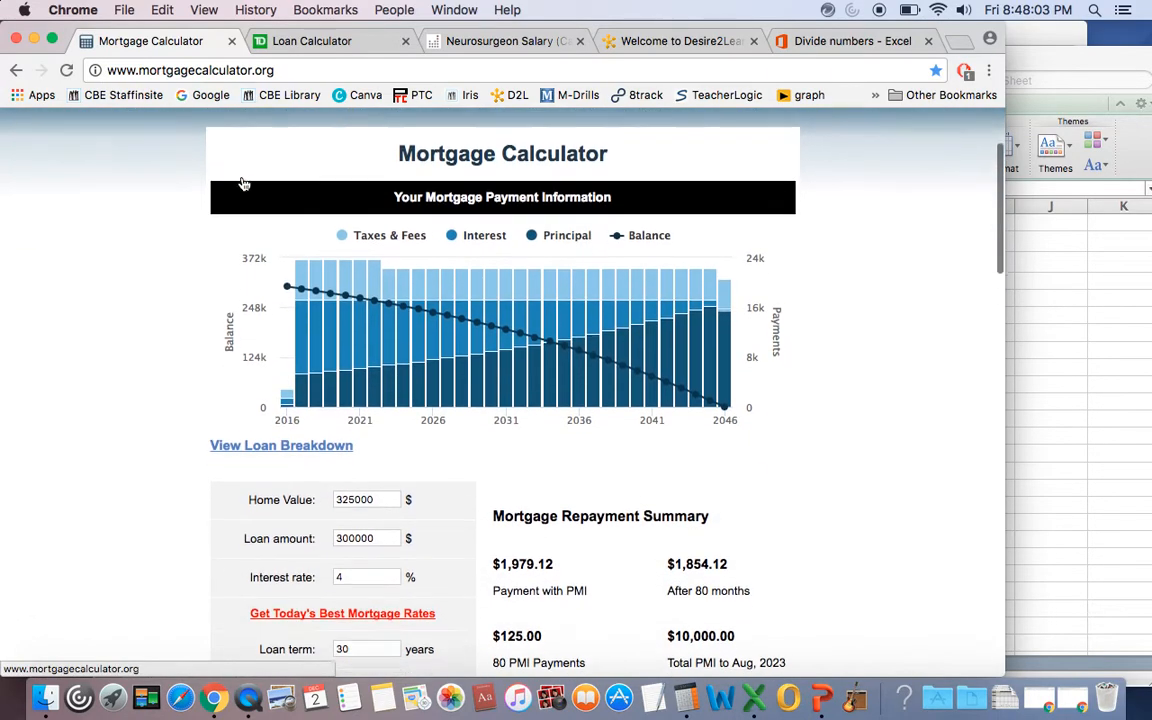
{"action": "left_click", "coordinate": [1088, 380]}
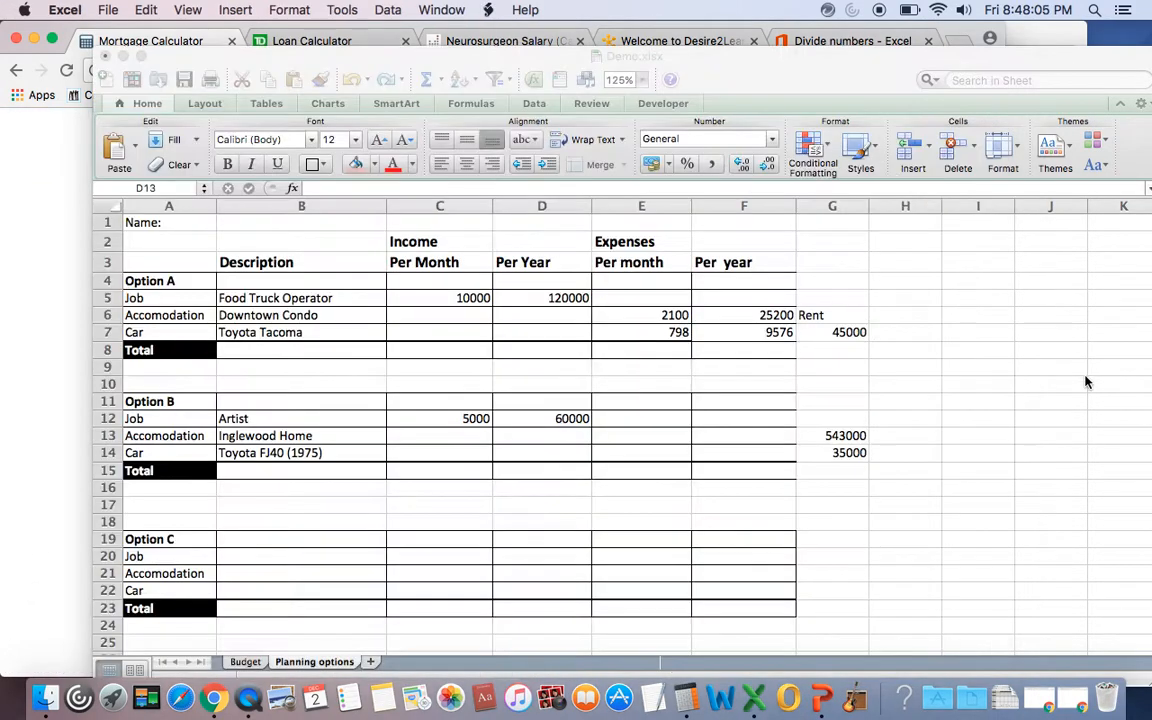
{"action": "left_click", "coordinate": [62, 294]}
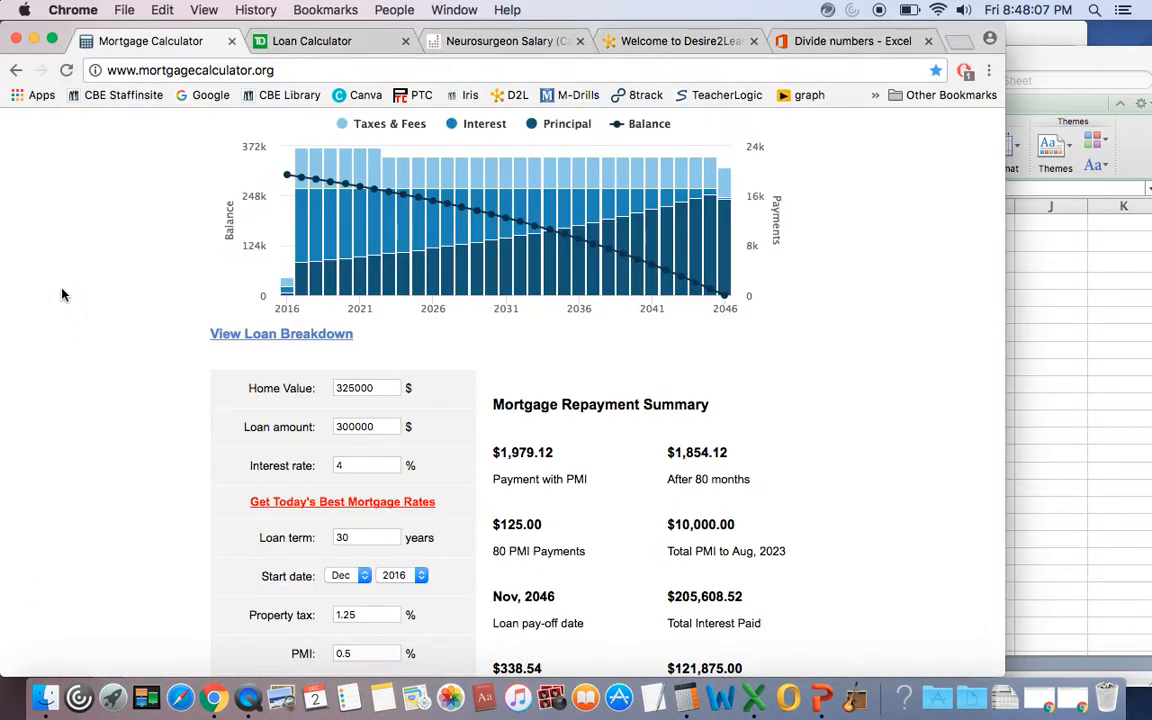
{"action": "double_click", "coordinate": [386, 387]}
{"action": "type", "text": "54"}
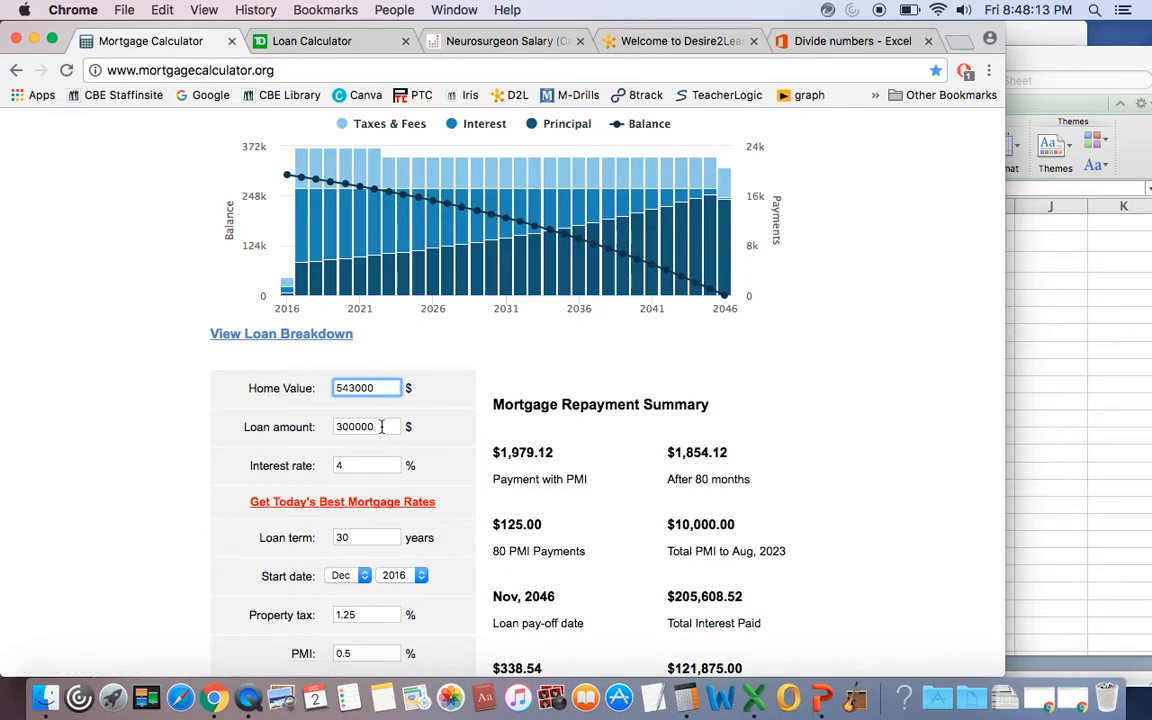
Set the loan amount to 500000 and calculate the mortgage, keeping the 4% interest rate and 30-year loan term.
{"action": "double_click", "coordinate": [382, 427]}
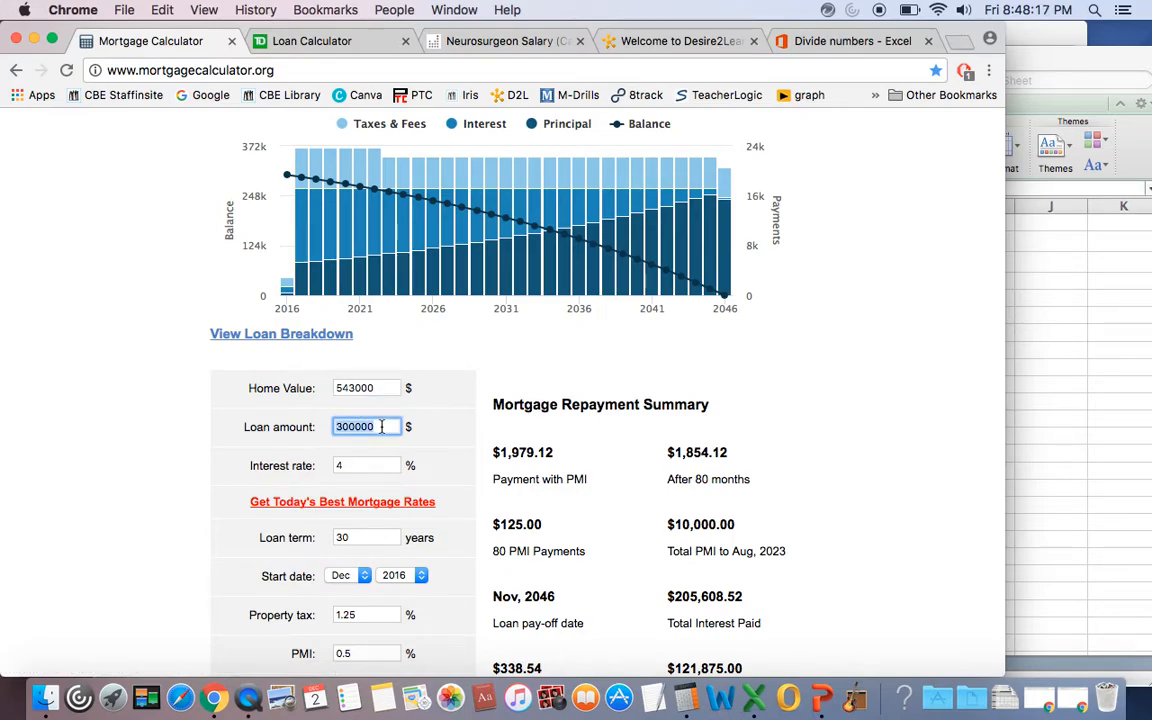
{"action": "type", "text": "50"}
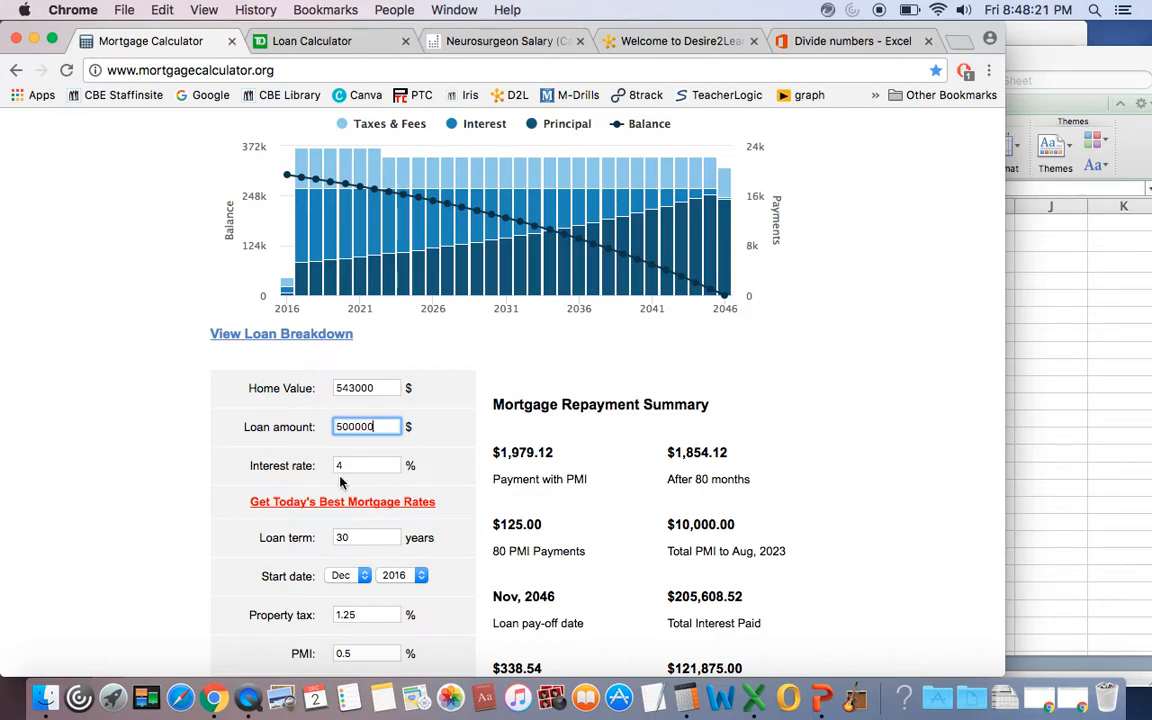
{"action": "left_click", "coordinate": [361, 466]}
{"action": "scroll", "coordinate": [340, 468], "scroll_direction": "down", "scroll_amount": 2}
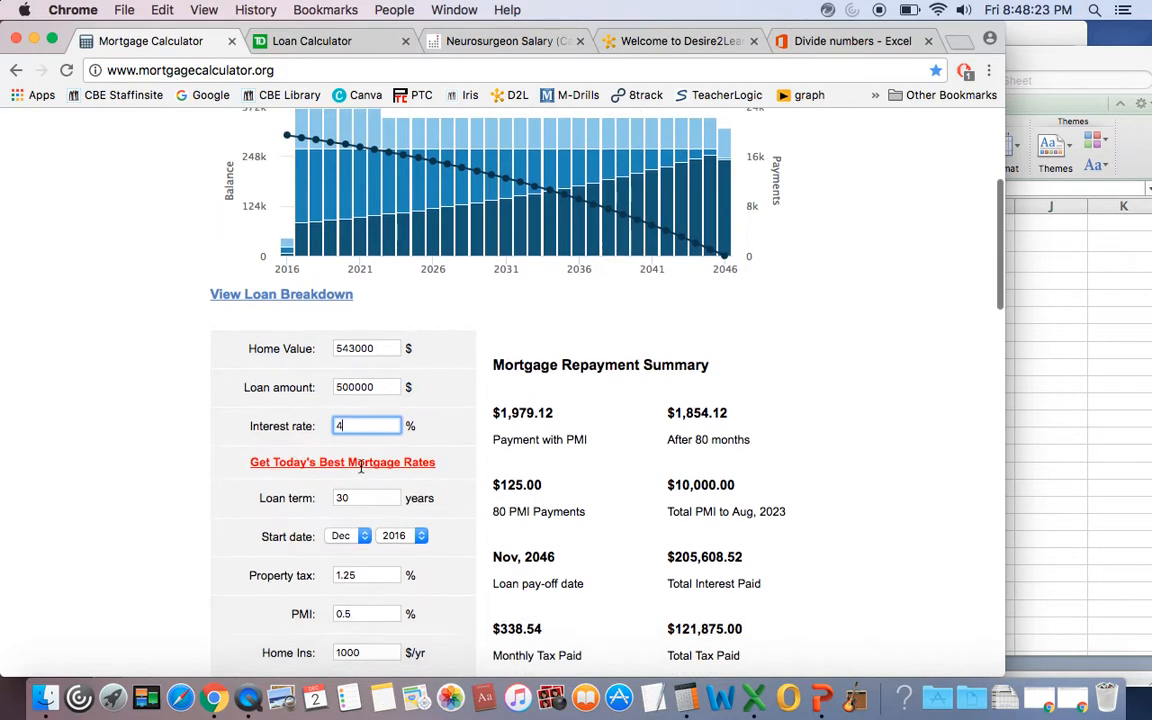
{"action": "left_click", "coordinate": [388, 476]}
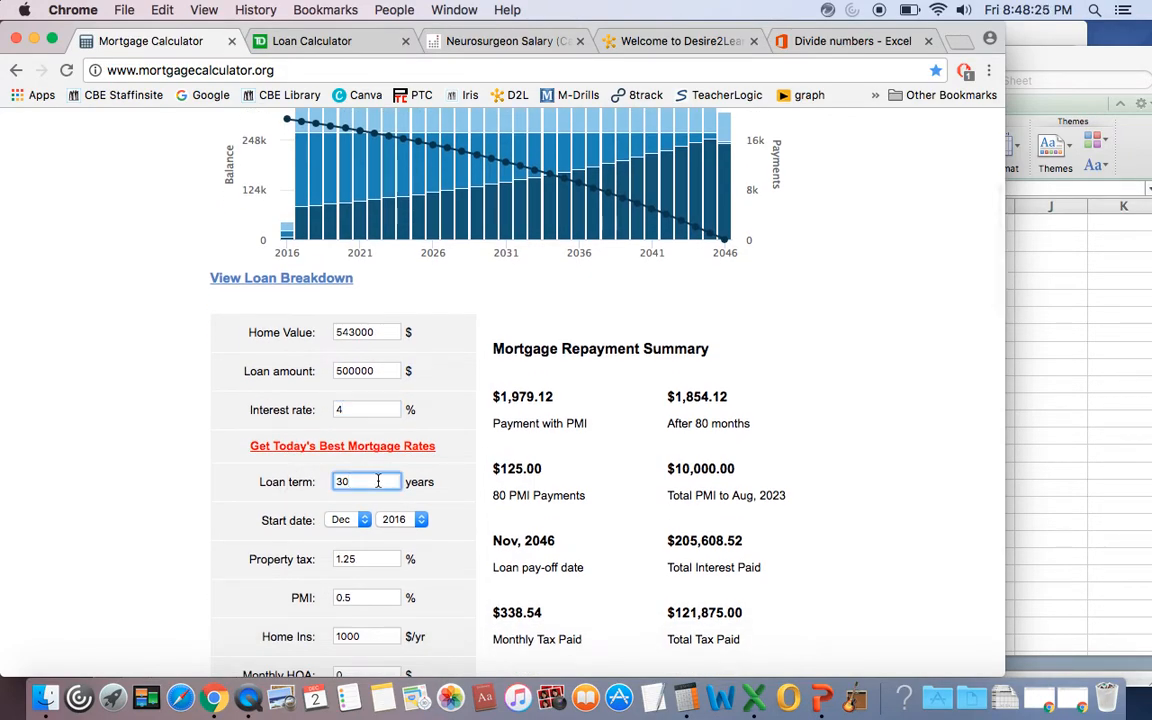
{"action": "scroll", "coordinate": [378, 487], "scroll_direction": "down", "scroll_amount": 3}
{"action": "scroll", "coordinate": [378, 487], "scroll_direction": "up", "scroll_amount": 1}
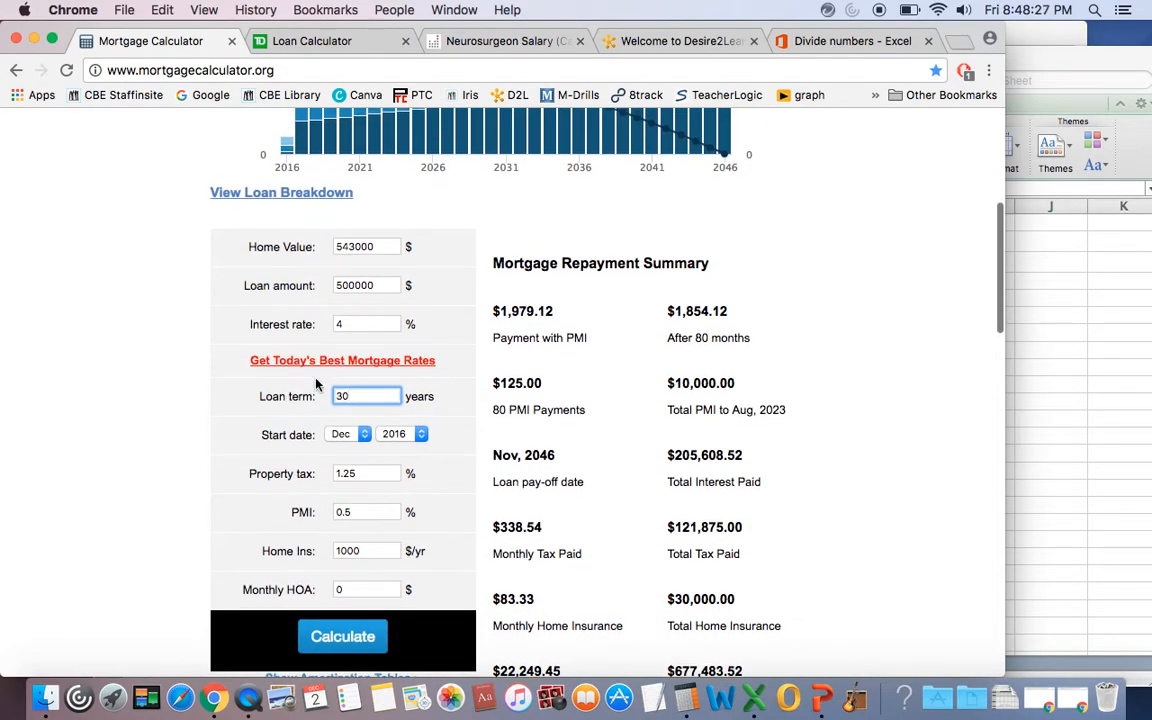
{"action": "left_click", "coordinate": [340, 636]}
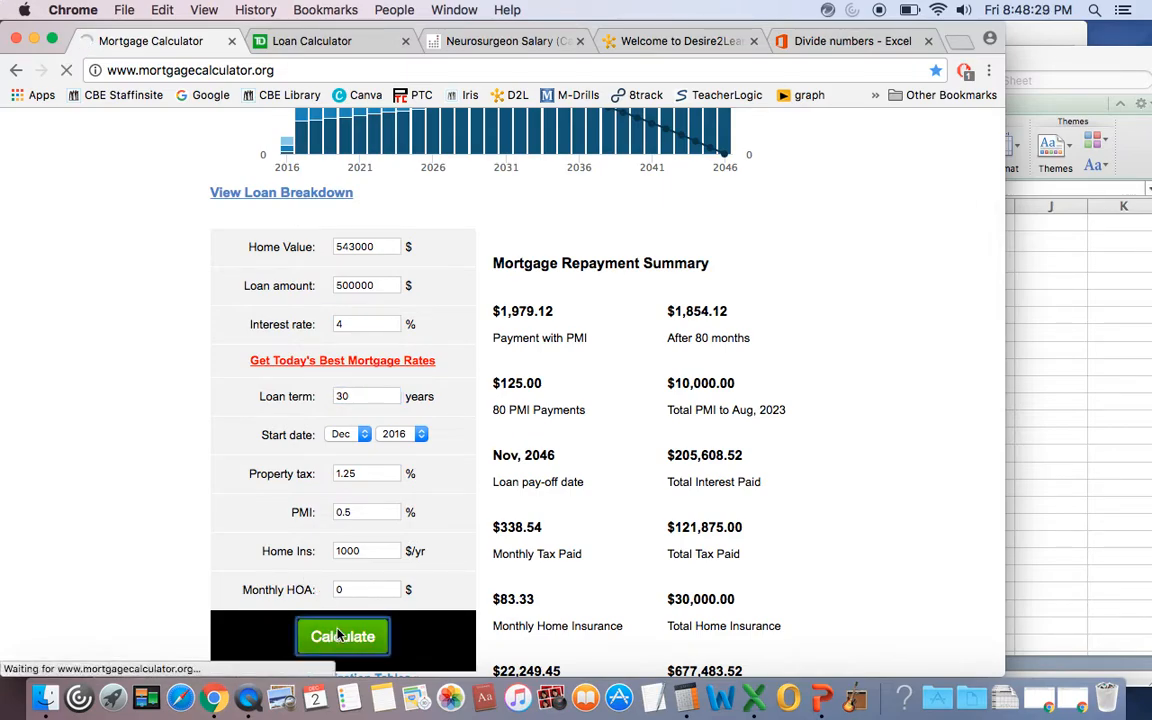
Read the monthly mortgage payment with PMI, switch to the Excel workbook and enter 3244 as the Inglewood Home's monthly expense in E13.
{"action": "scroll", "coordinate": [769, 438], "scroll_direction": "down", "scroll_amount": 5}
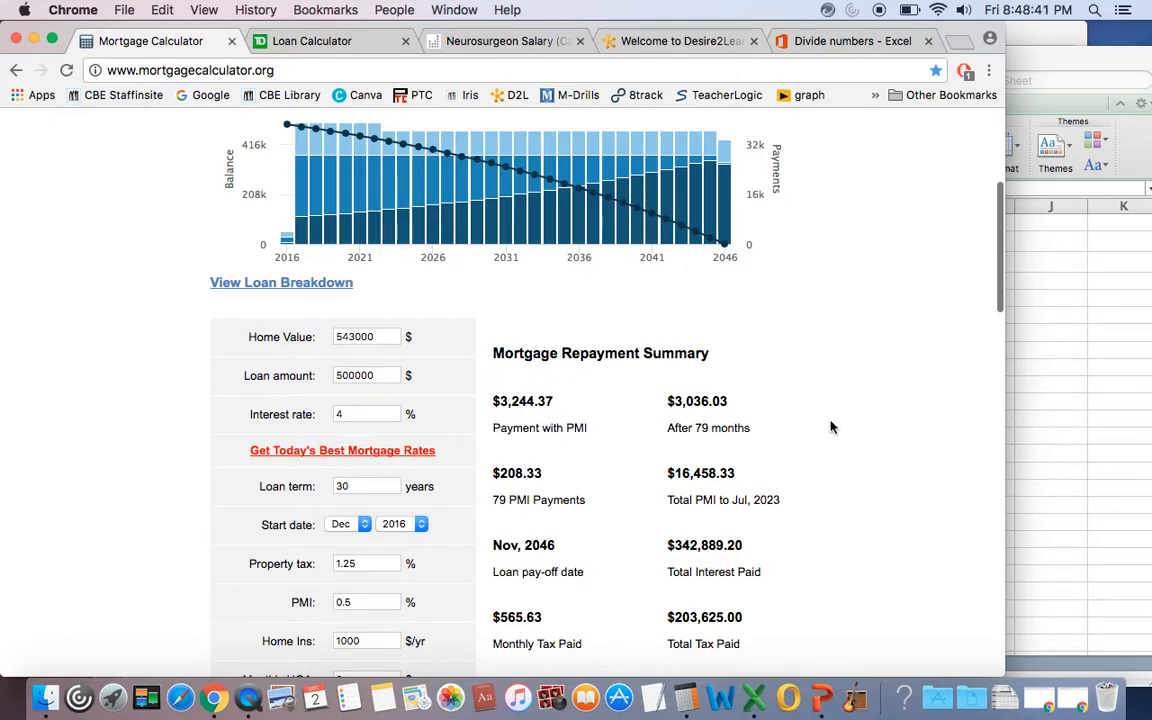
{"action": "left_click", "coordinate": [1064, 400]}
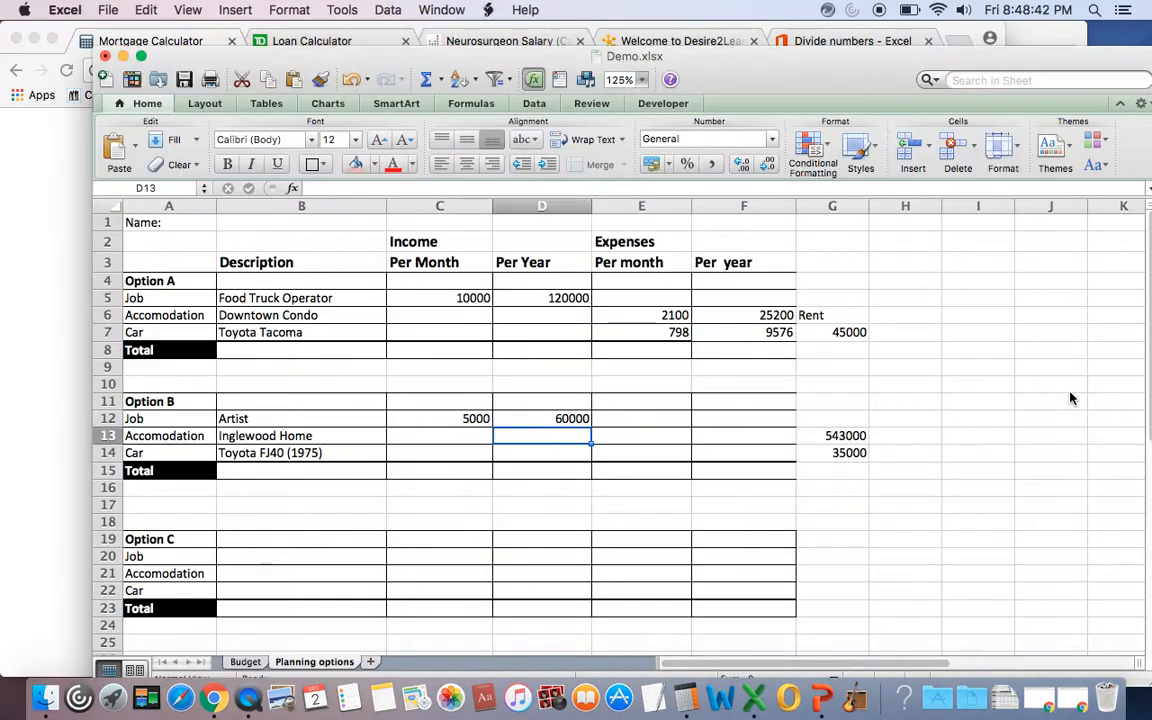
{"action": "left_click", "coordinate": [654, 432]}
{"action": "type", "text": "2"}
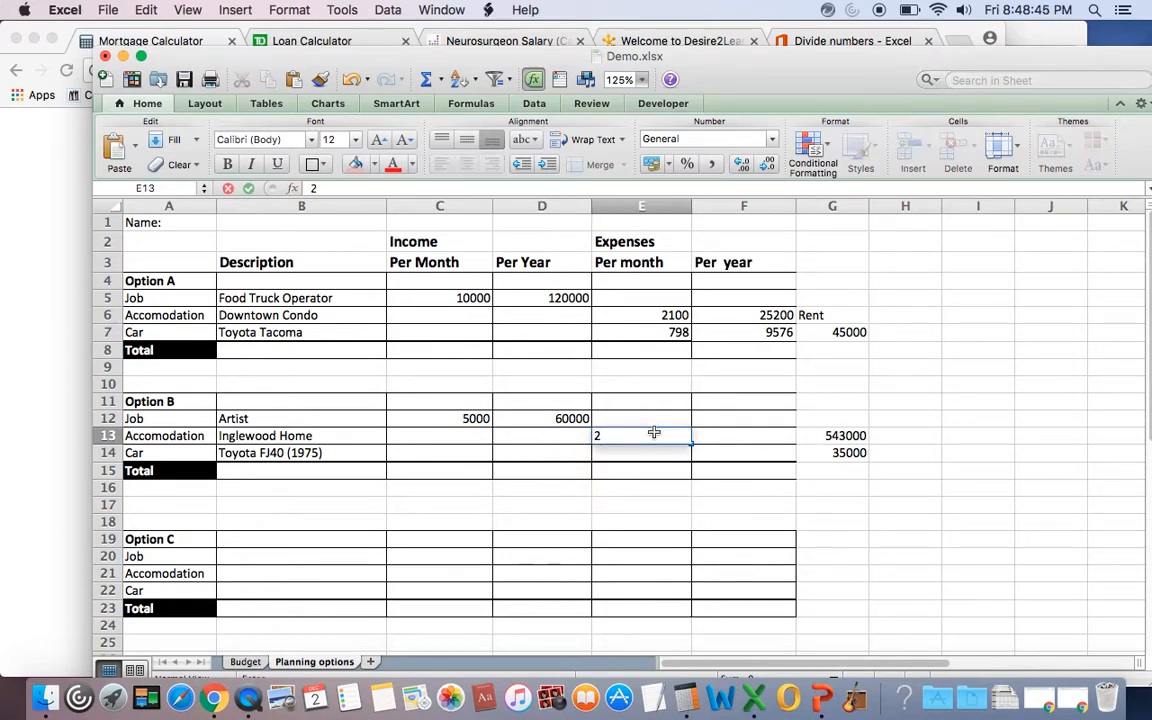
{"action": "key", "text": "BackSpace"}
{"action": "type", "text": "3244"}
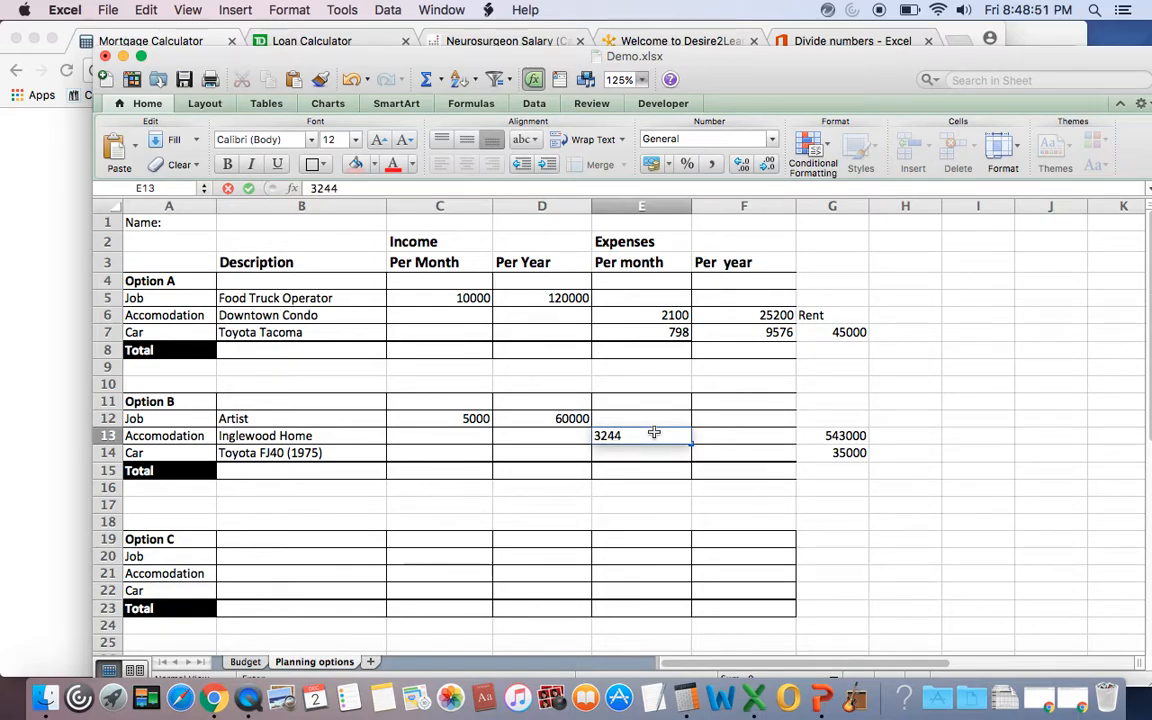
{"action": "key", "text": "Return"}
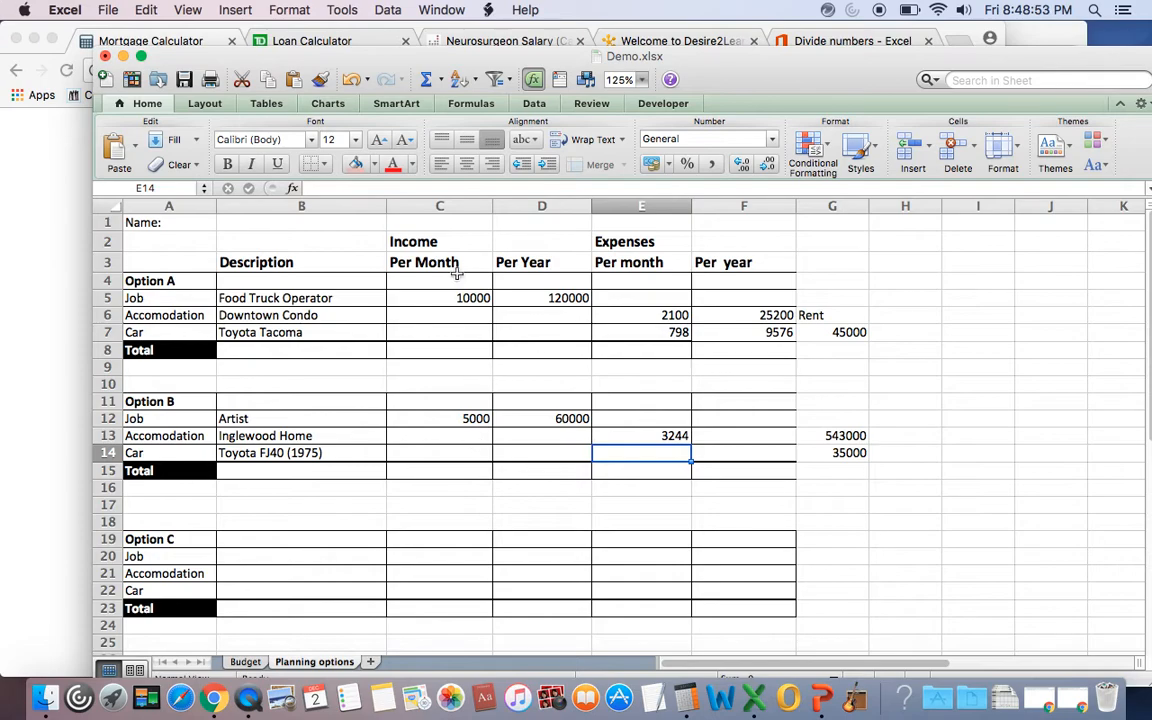
Shade Option A's income cells C4:D8 light green and its expense cells E4:F8 light red.
{"action": "left_click_drag", "start_coordinate": [430, 284], "coordinate": [553, 348]}
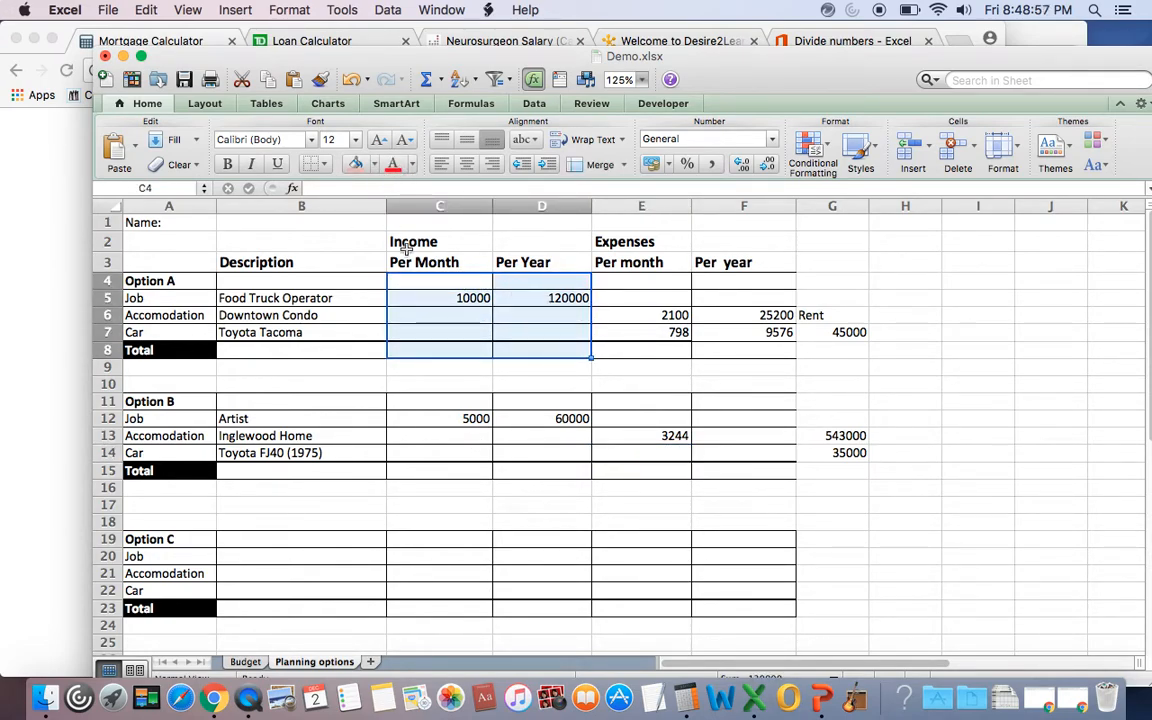
{"action": "left_click", "coordinate": [413, 280]}
{"action": "left_click_drag", "start_coordinate": [429, 280], "coordinate": [543, 356]}
{"action": "left_click", "coordinate": [374, 165]}
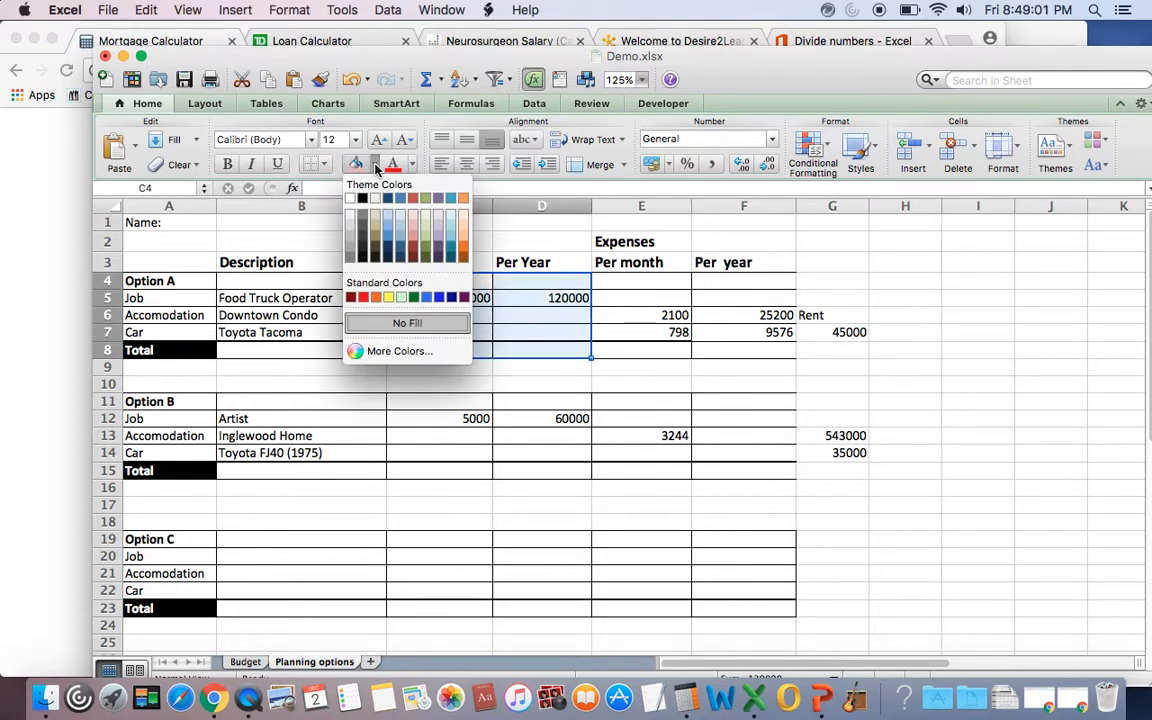
{"action": "left_click", "coordinate": [379, 210]}
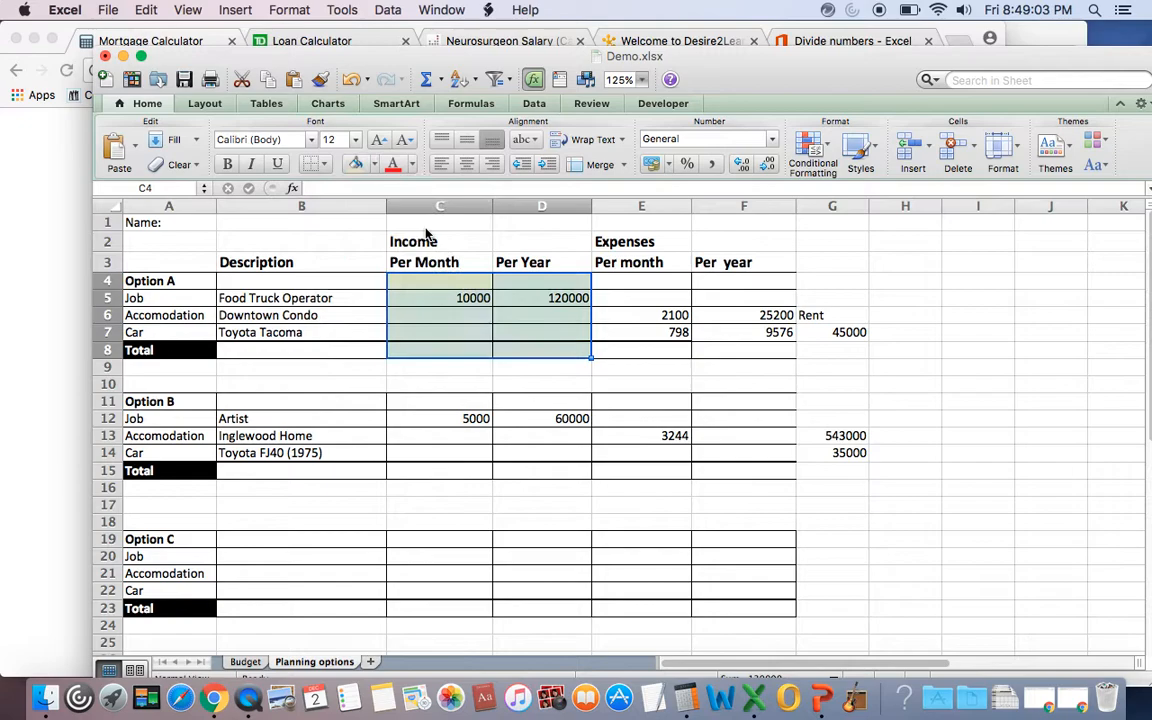
{"action": "left_click_drag", "start_coordinate": [637, 281], "coordinate": [742, 348]}
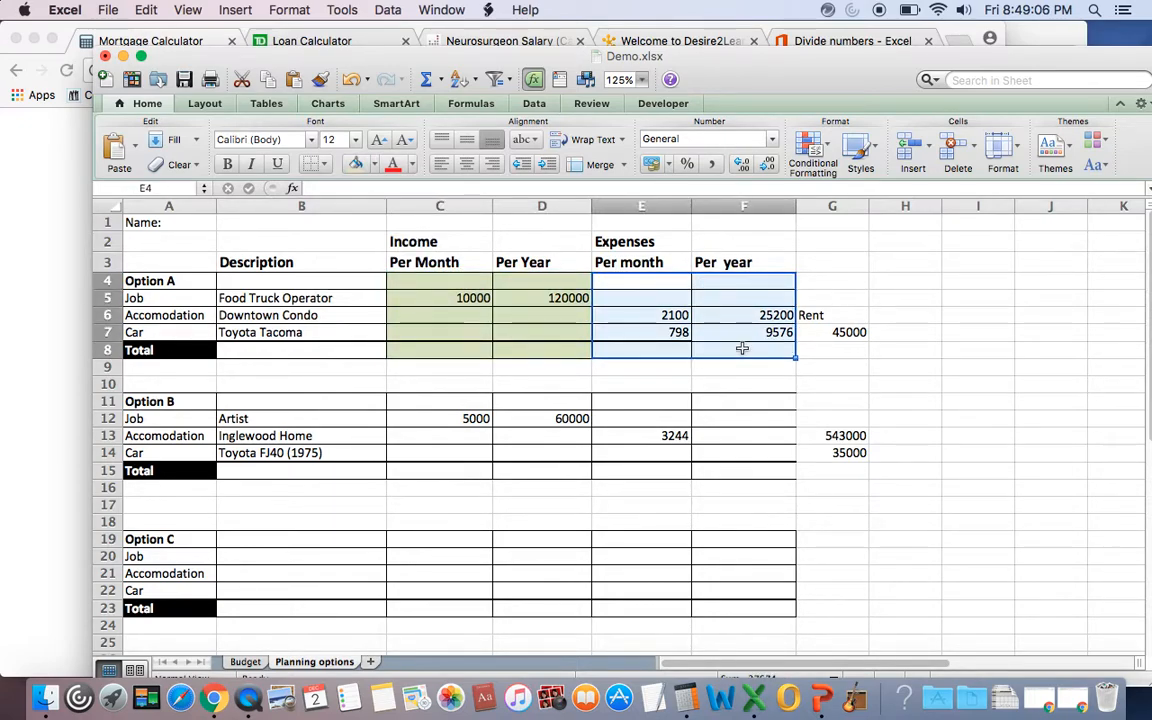
{"action": "left_click", "coordinate": [373, 164]}
{"action": "left_click", "coordinate": [414, 216]}
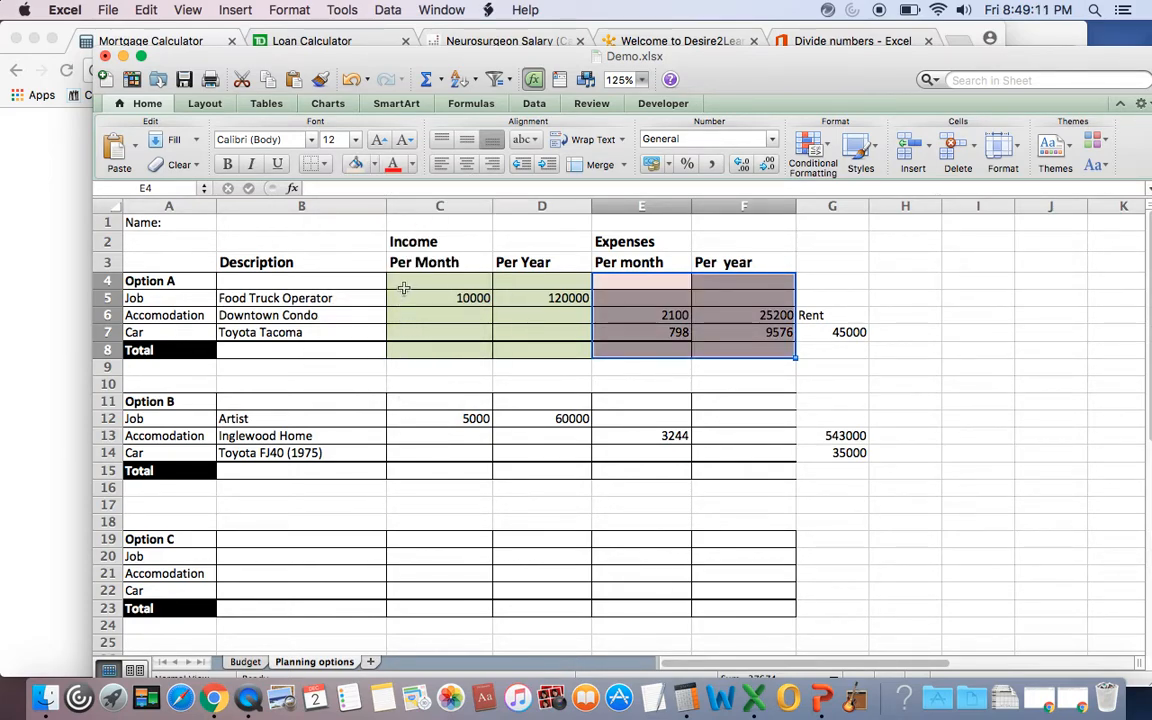
Fill the income columns C4:D23 with light green and the expense columns E4:F23 with light red across all three options.
{"action": "left_click_drag", "start_coordinate": [405, 285], "coordinate": [559, 607]}
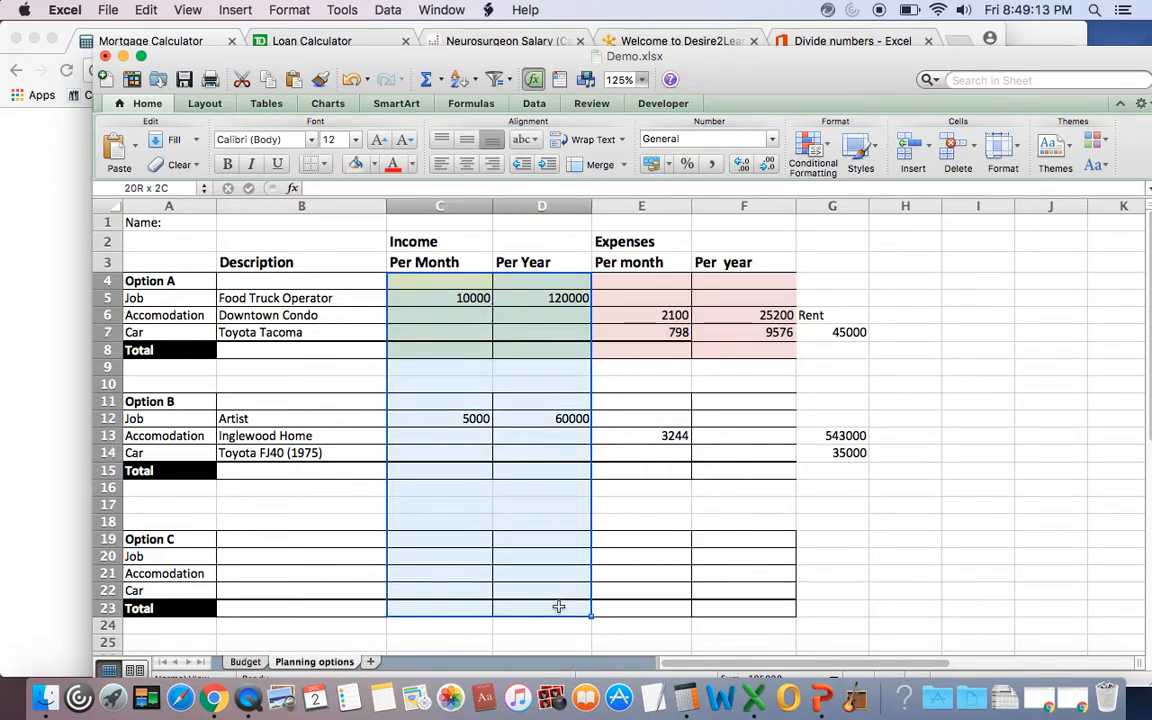
{"action": "left_click", "coordinate": [375, 164]}
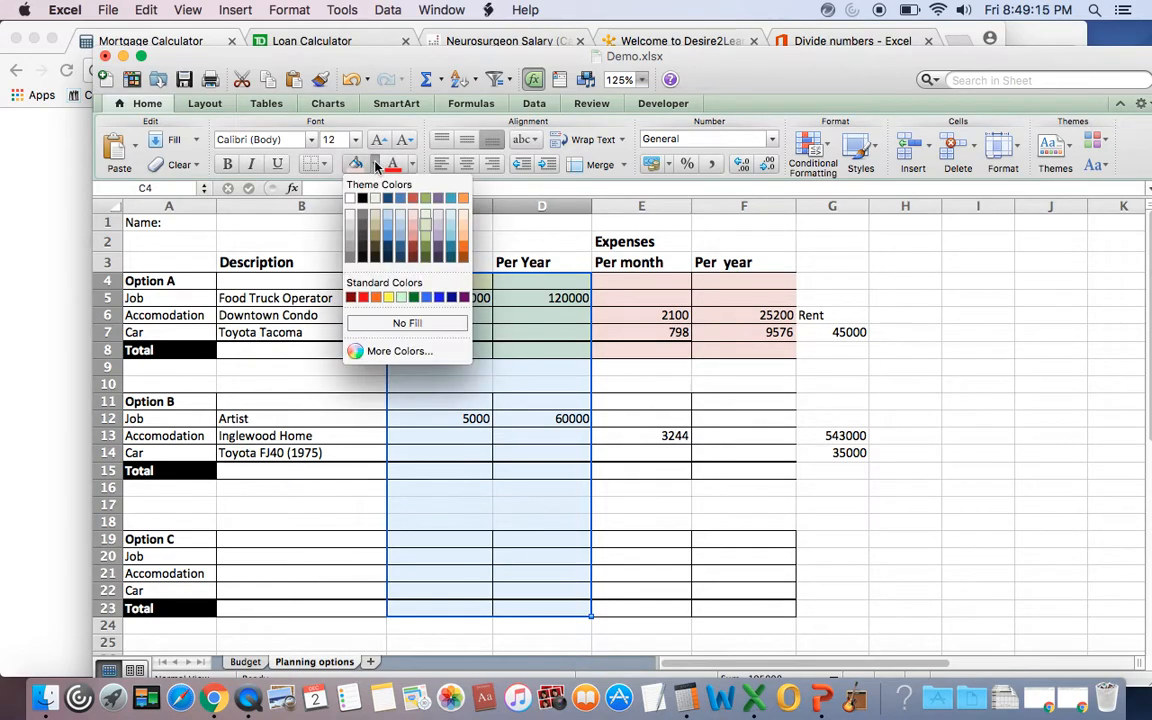
{"action": "left_click", "coordinate": [424, 225]}
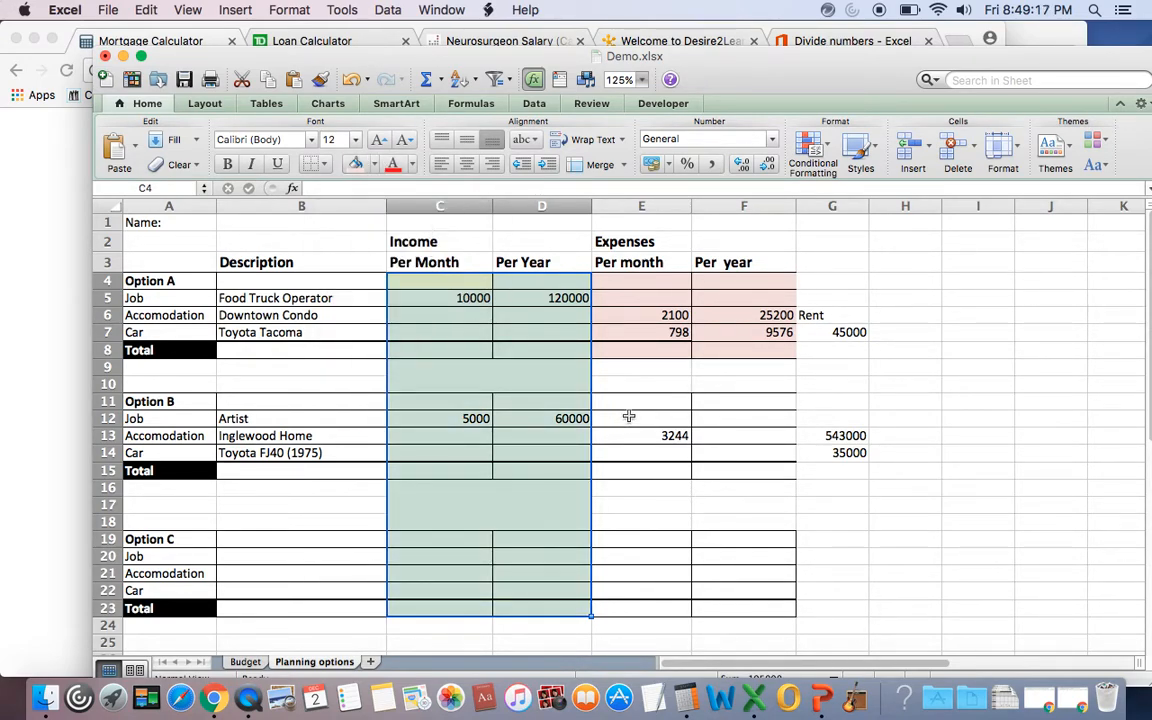
{"action": "left_click_drag", "start_coordinate": [610, 283], "coordinate": [735, 605]}
{"action": "left_click", "coordinate": [373, 165]}
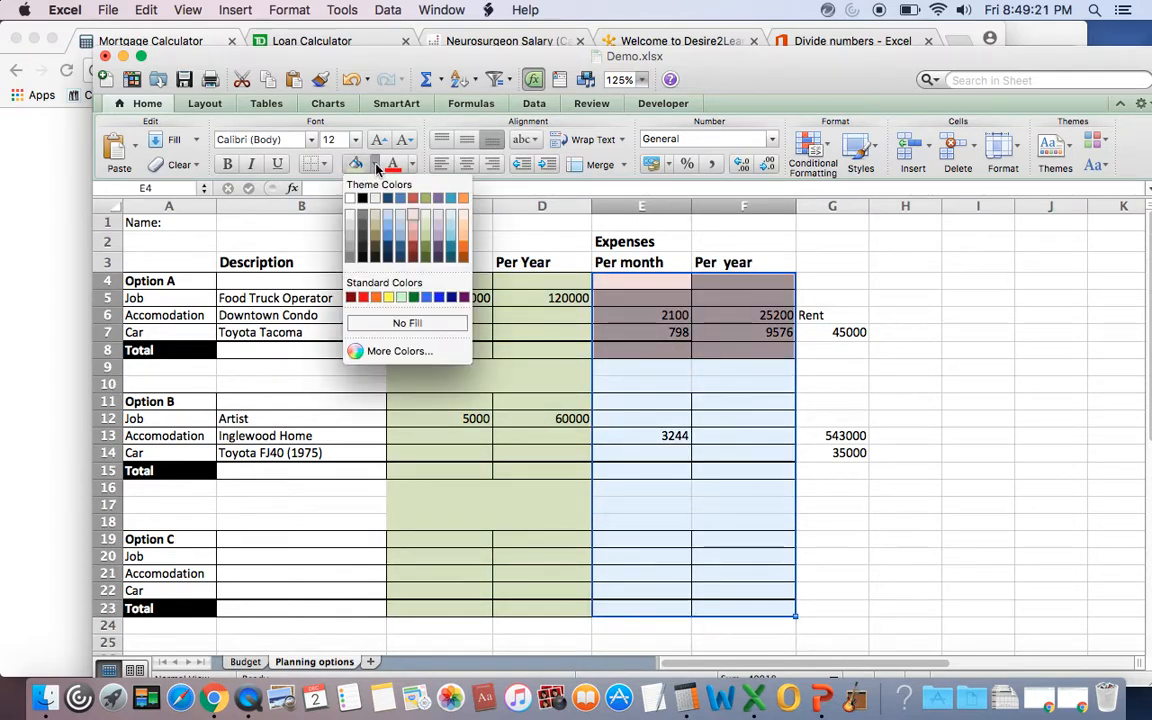
{"action": "left_click", "coordinate": [410, 220]}
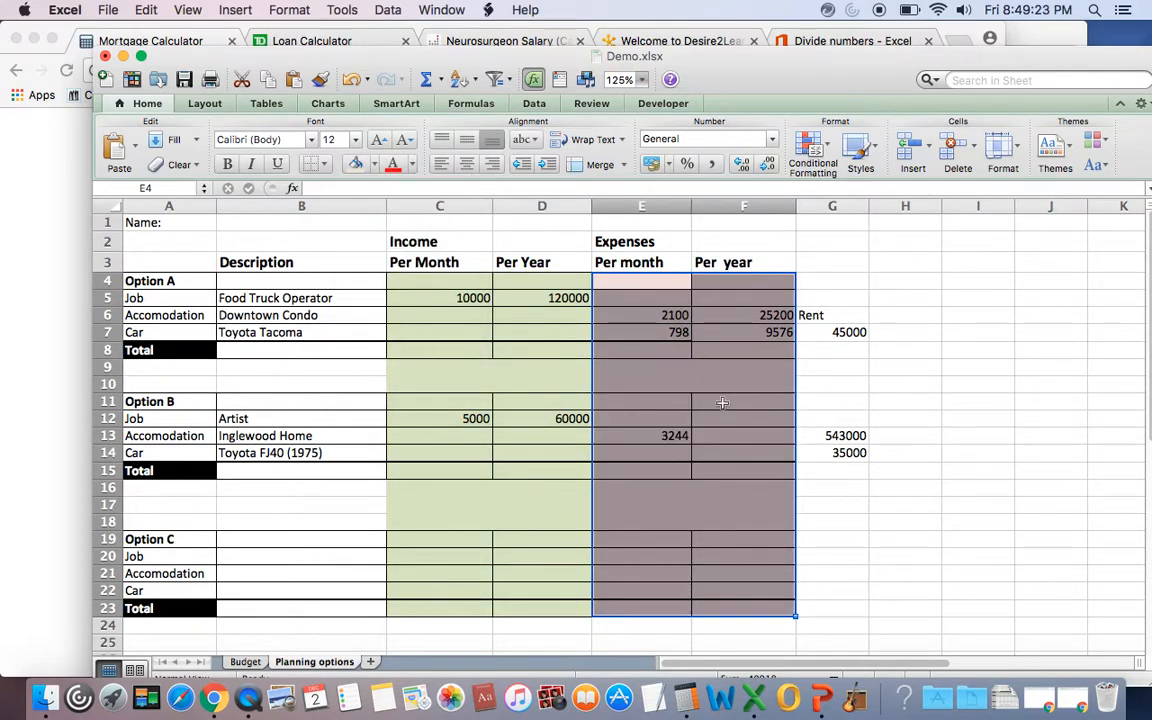
{"action": "left_click", "coordinate": [945, 388]}
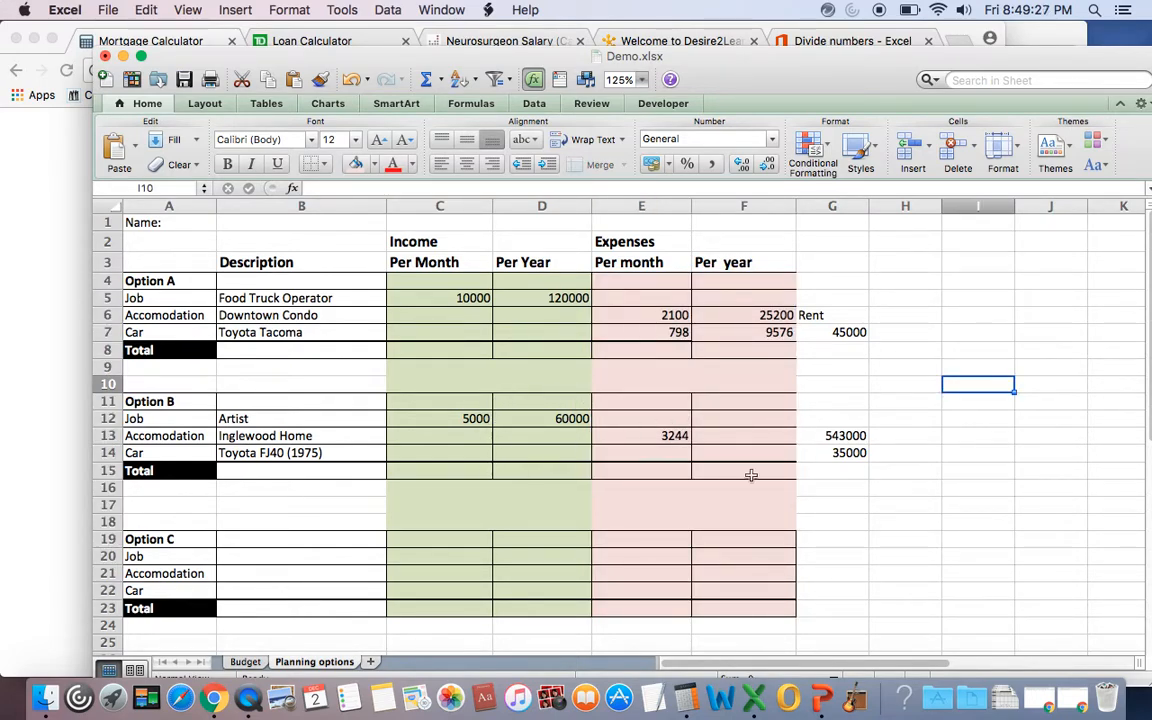
Calculate the Inglewood Home's yearly expense in F13 with the formula =SUM(E13*12).
{"action": "left_click", "coordinate": [729, 438]}
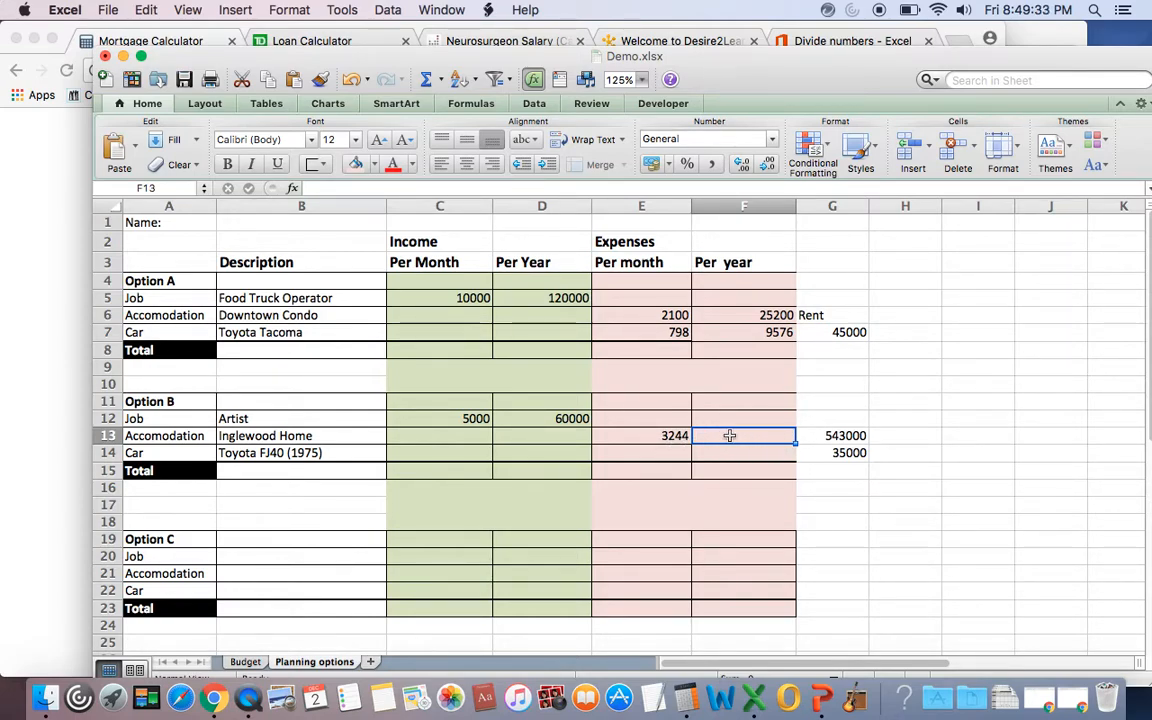
{"action": "left_click", "coordinate": [425, 79]}
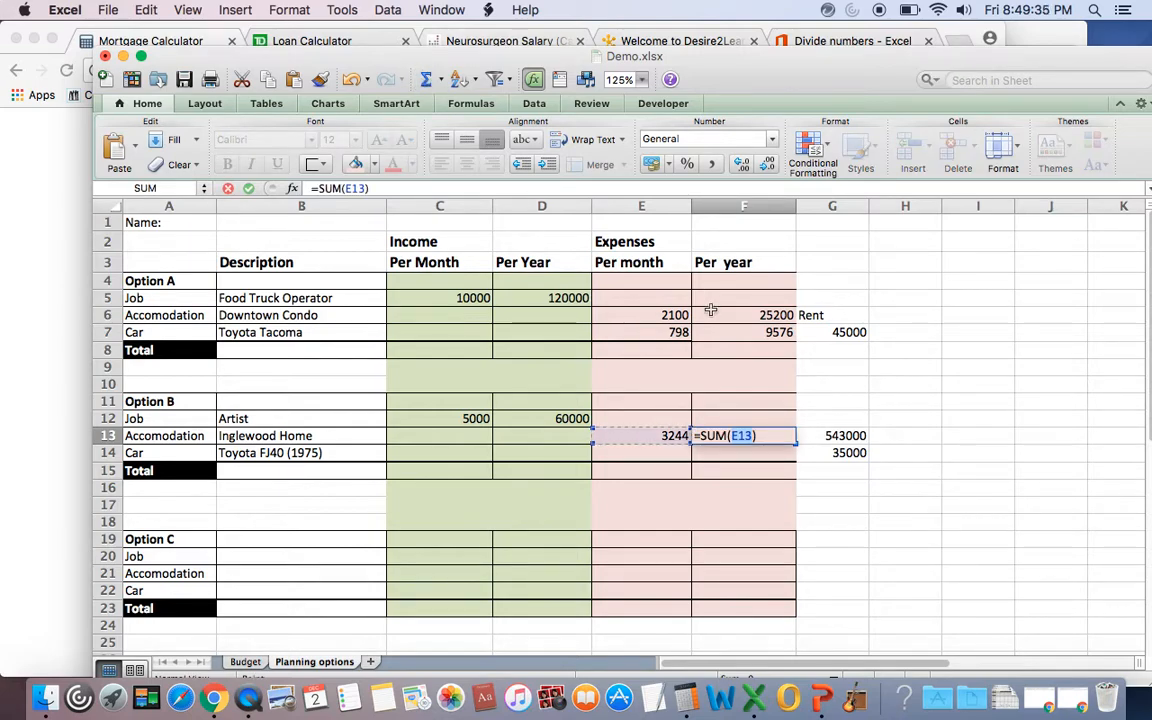
{"action": "left_click", "coordinate": [649, 438]}
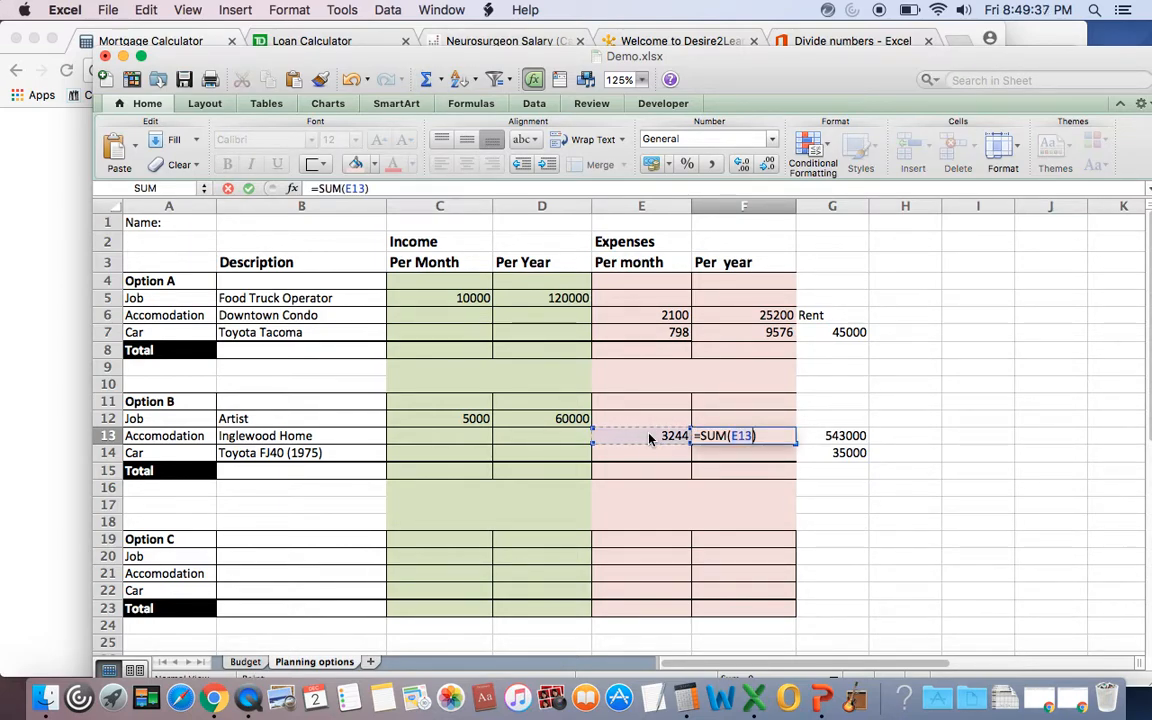
{"action": "type", "text": "*12"}
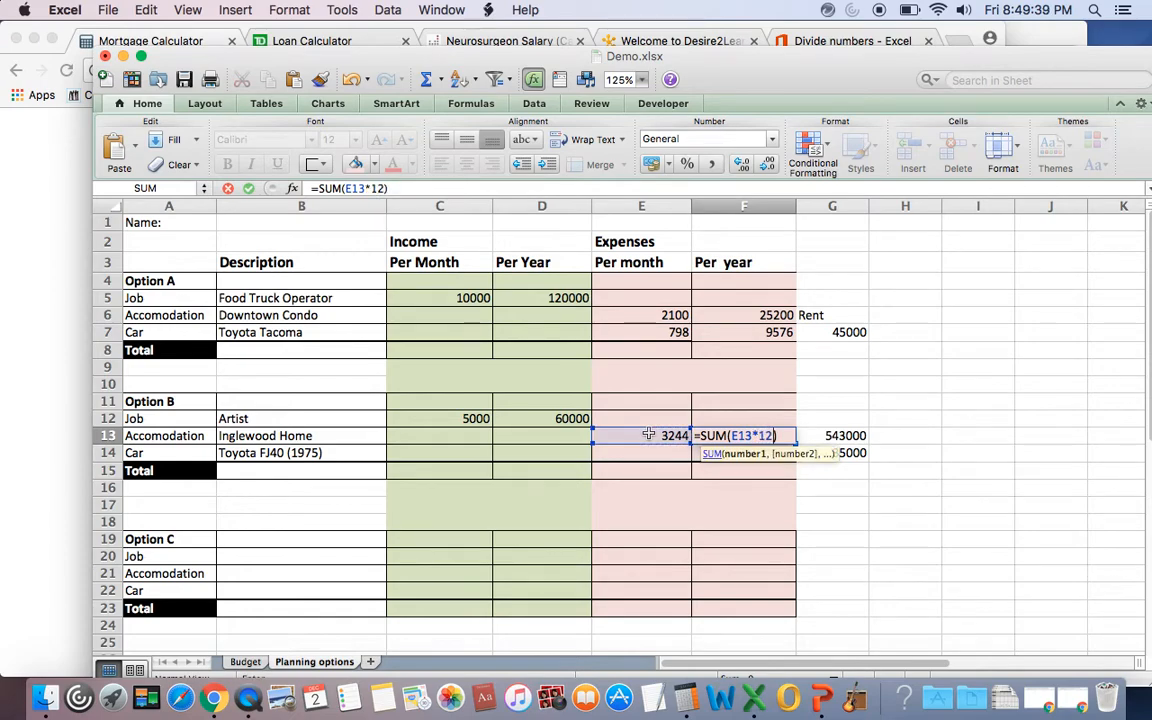
{"action": "key", "text": "Return"}
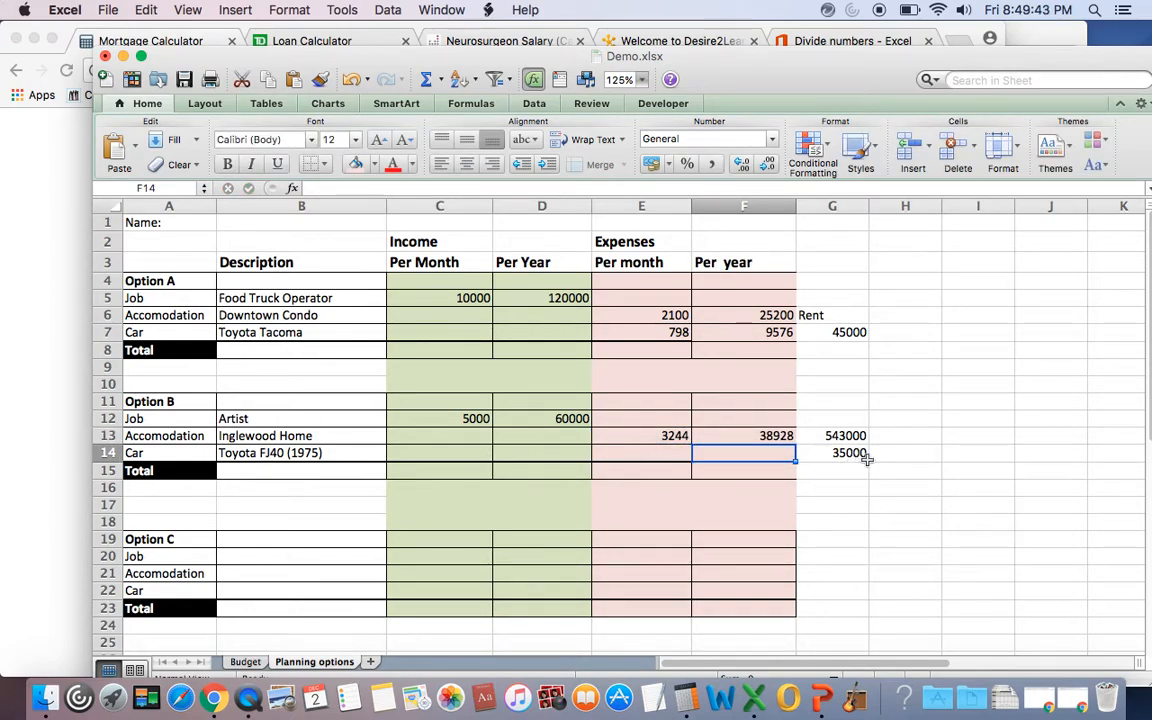
Switch to the TD Loan Calculator in Chrome and calculate the payment for a 35000 loan, keeping the 2.5% rate and 5-year term.
{"action": "left_click", "coordinate": [38, 162]}
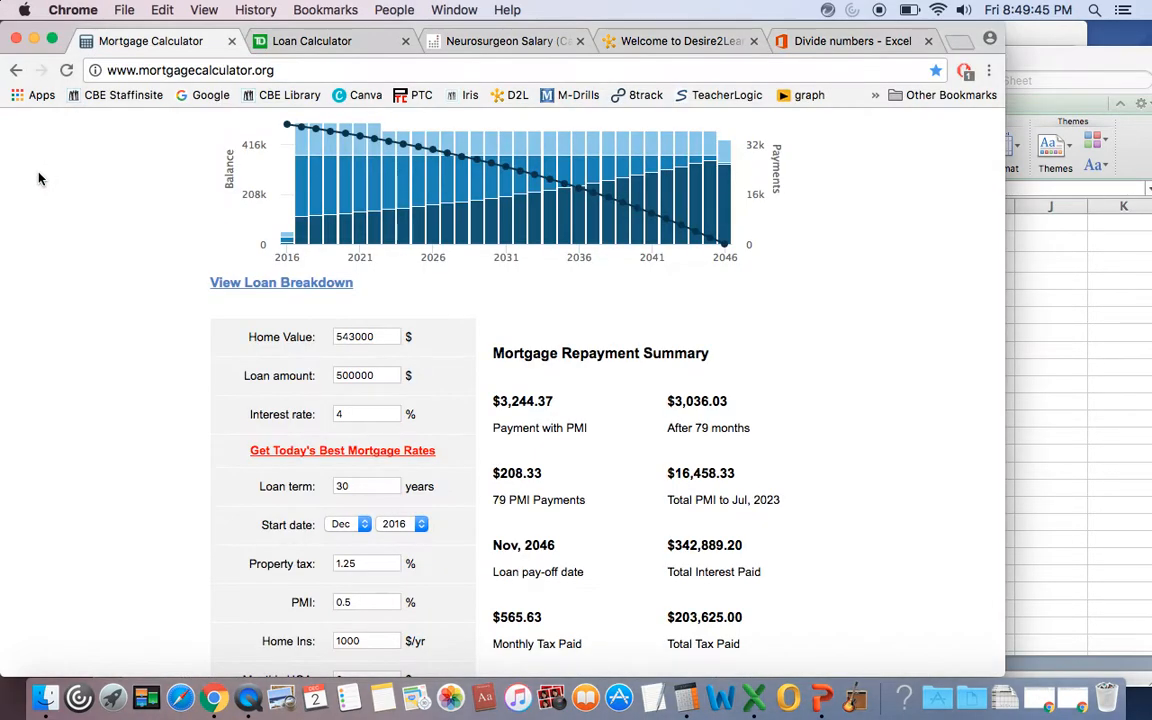
{"action": "left_click", "coordinate": [318, 44]}
{"action": "double_click", "coordinate": [220, 422]}
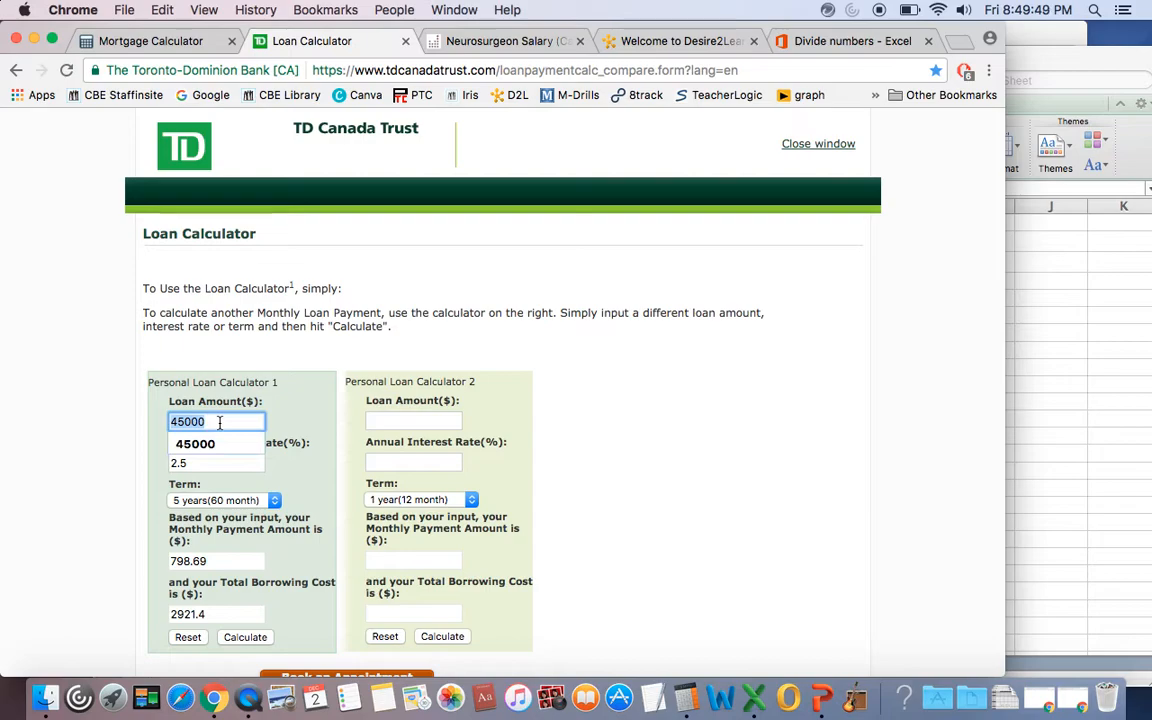
{"action": "type", "text": "35000"}
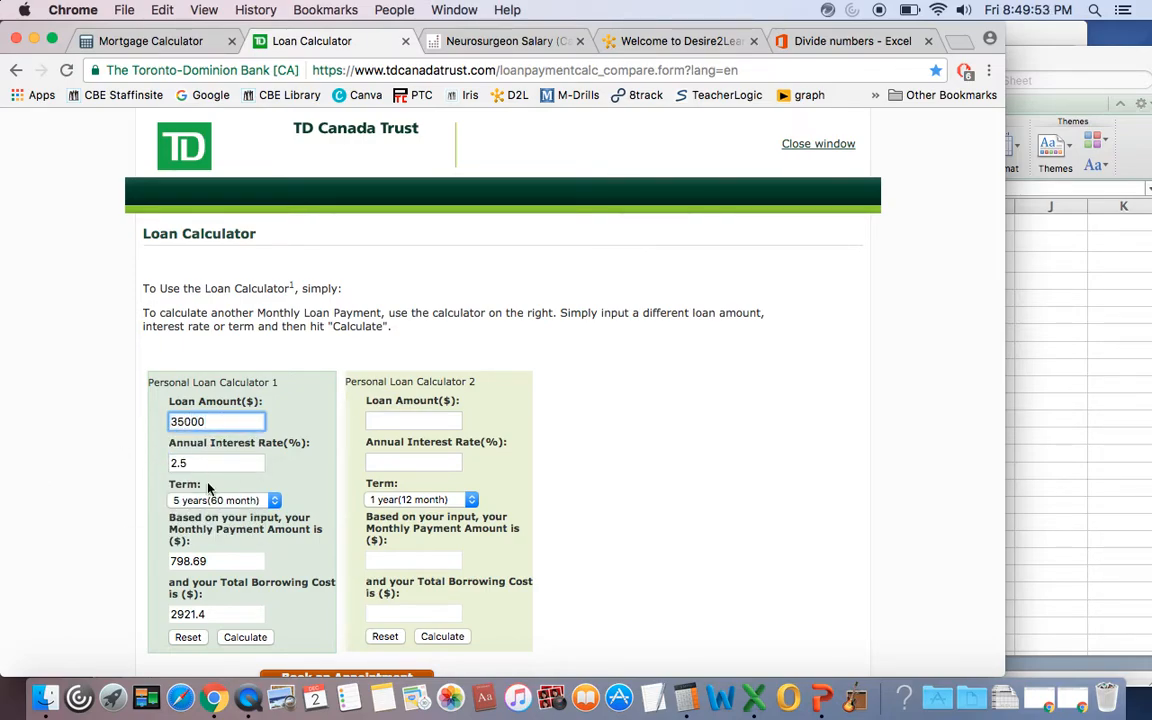
{"action": "scroll", "coordinate": [203, 460], "scroll_direction": "down", "scroll_amount": 2}
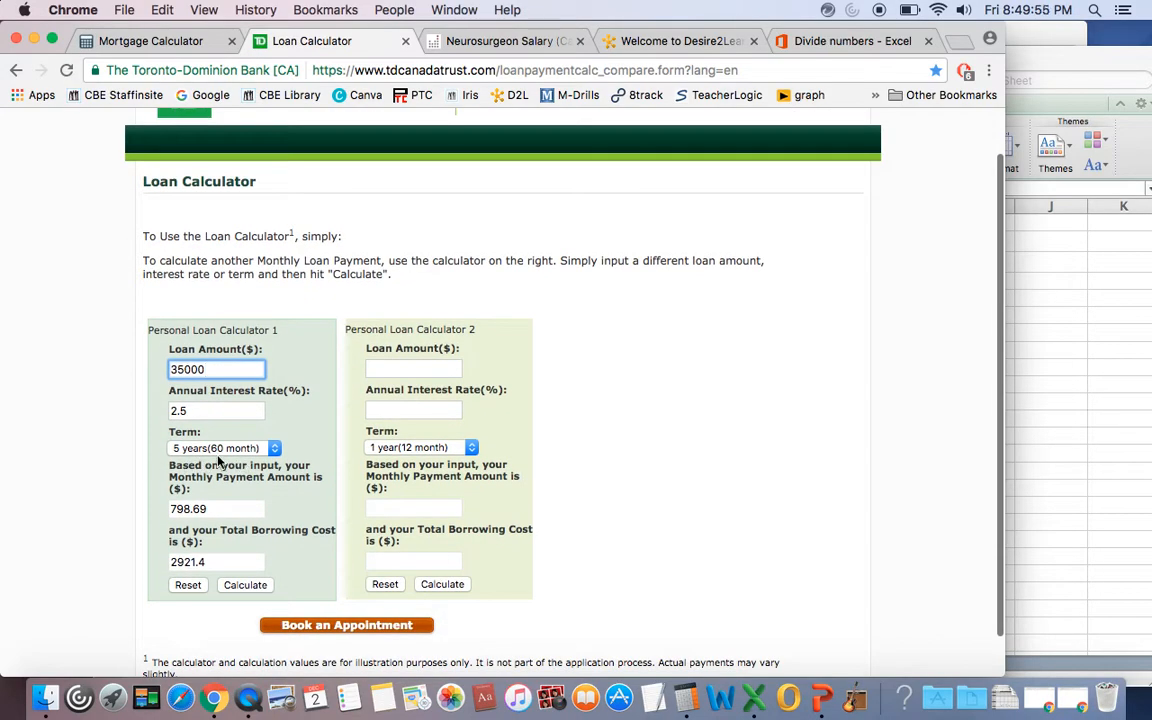
{"action": "scroll", "coordinate": [268, 457], "scroll_direction": "down", "scroll_amount": 1}
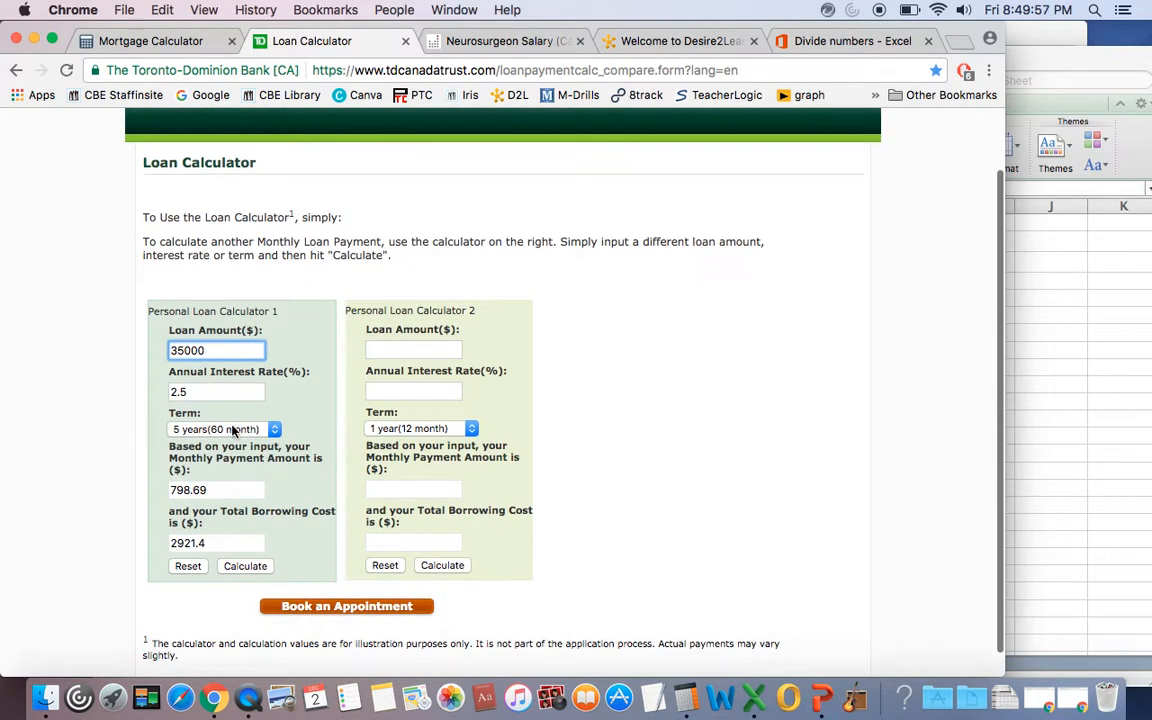
{"action": "left_click", "coordinate": [246, 566]}
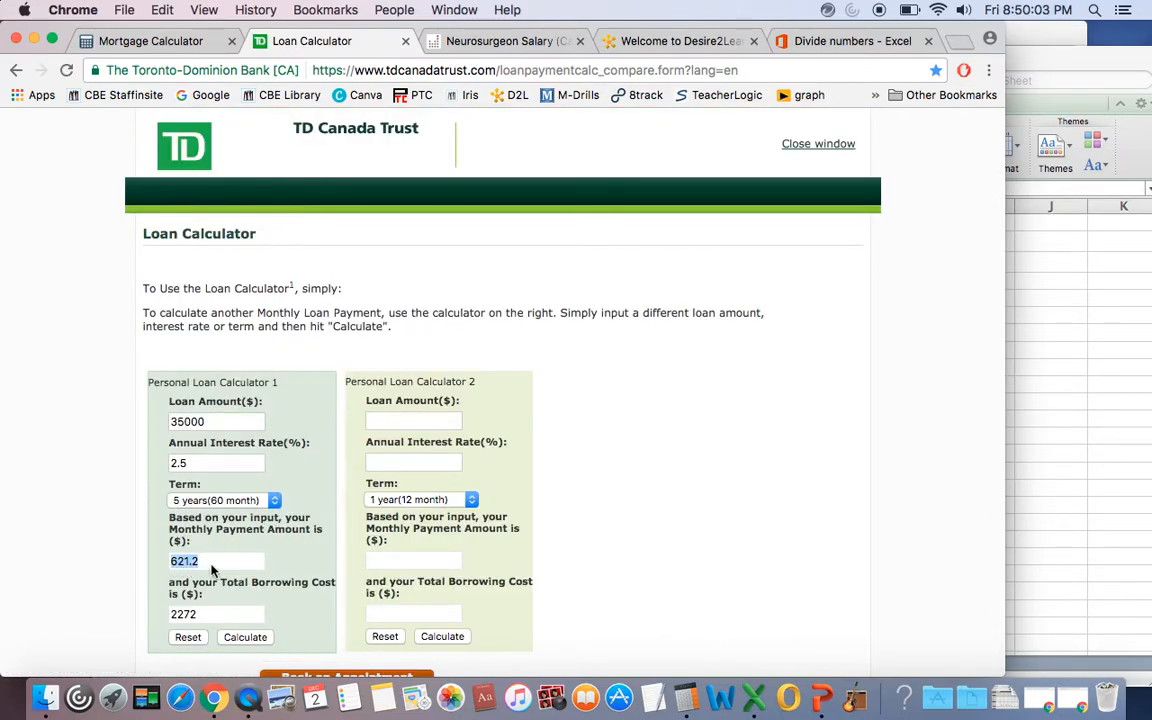
Return to the Excel workbook and enter 621 as the Toyota FJ40's monthly expense in E14.
{"action": "left_click", "coordinate": [992, 456]}
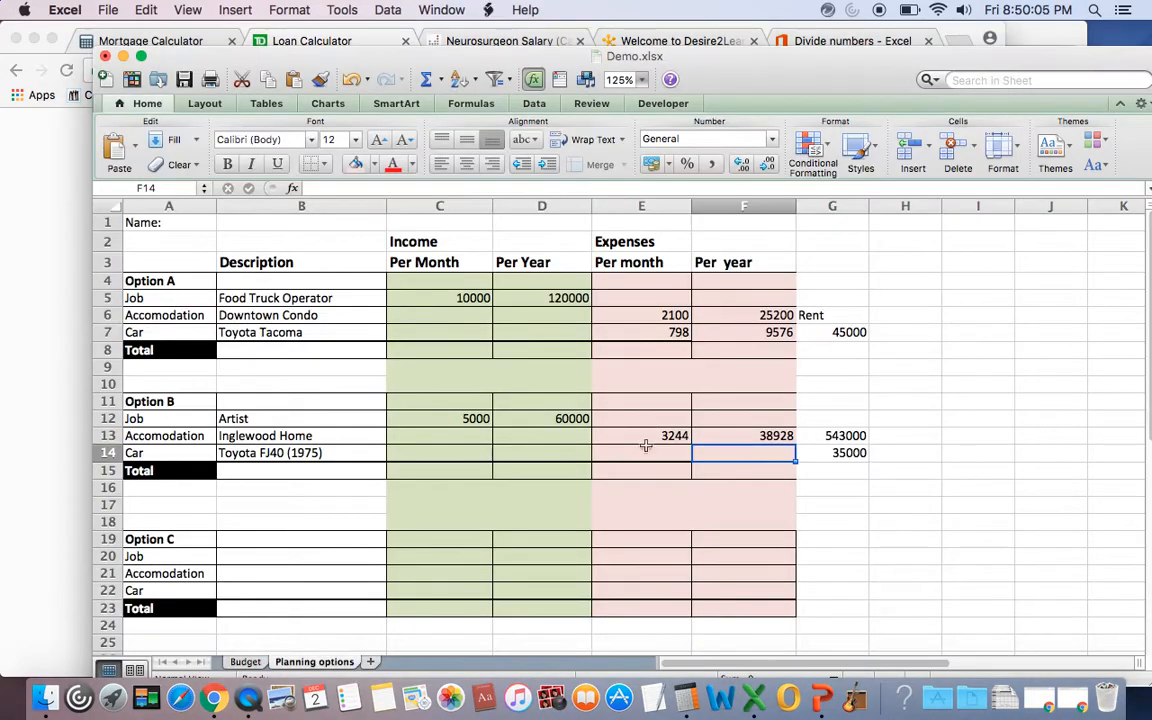
{"action": "left_click", "coordinate": [650, 453]}
{"action": "type", "text": "621"}
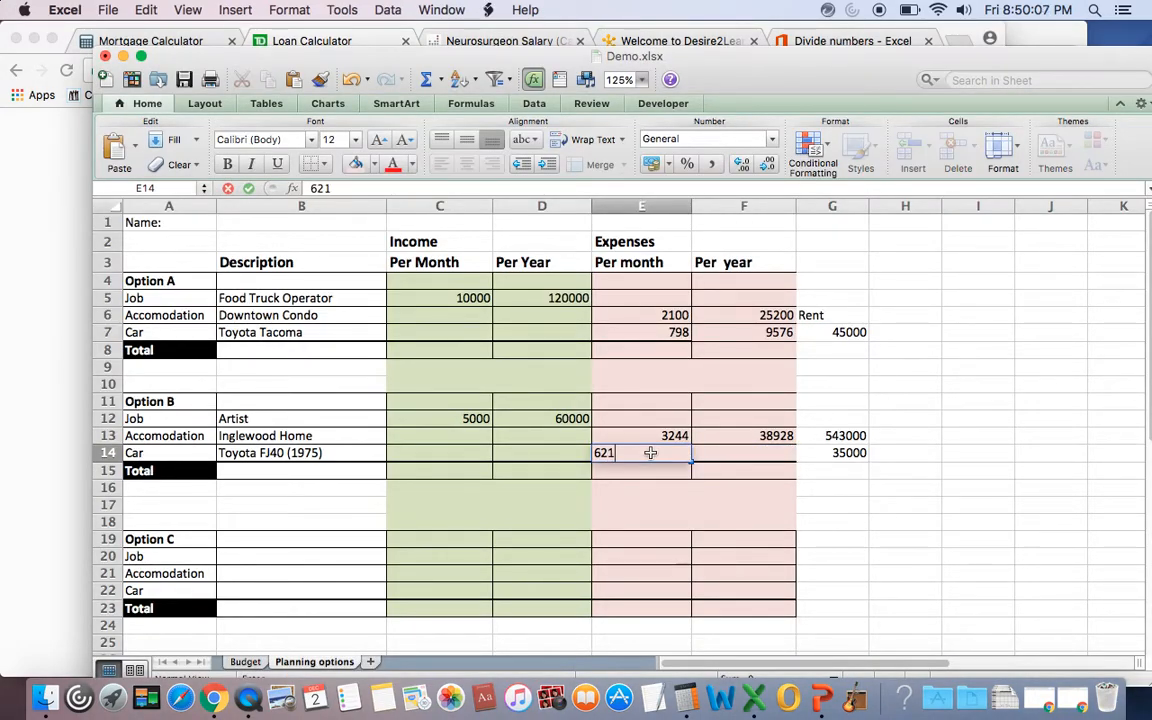
{"action": "left_click", "coordinate": [771, 452]}
Copy the yearly expense formula from F13 into F14 for the Toyota FJ40.
{"action": "left_click", "coordinate": [755, 432]}
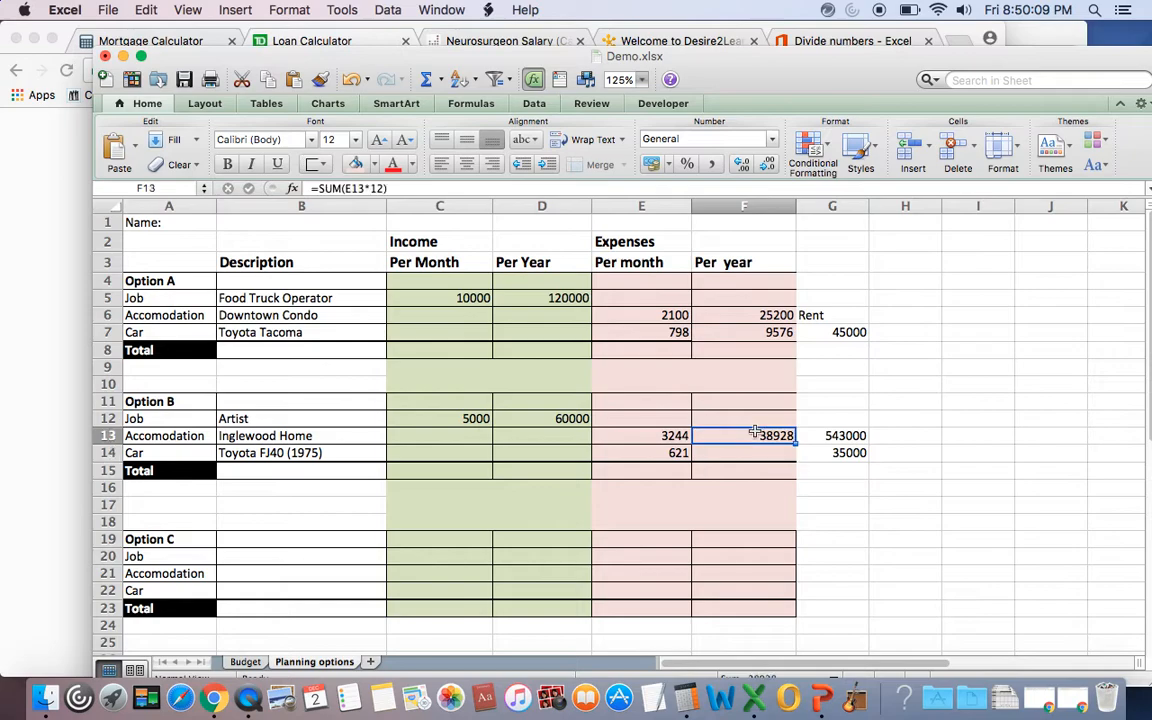
{"action": "key", "text": "cmd+c"}
{"action": "left_click", "coordinate": [738, 455]}
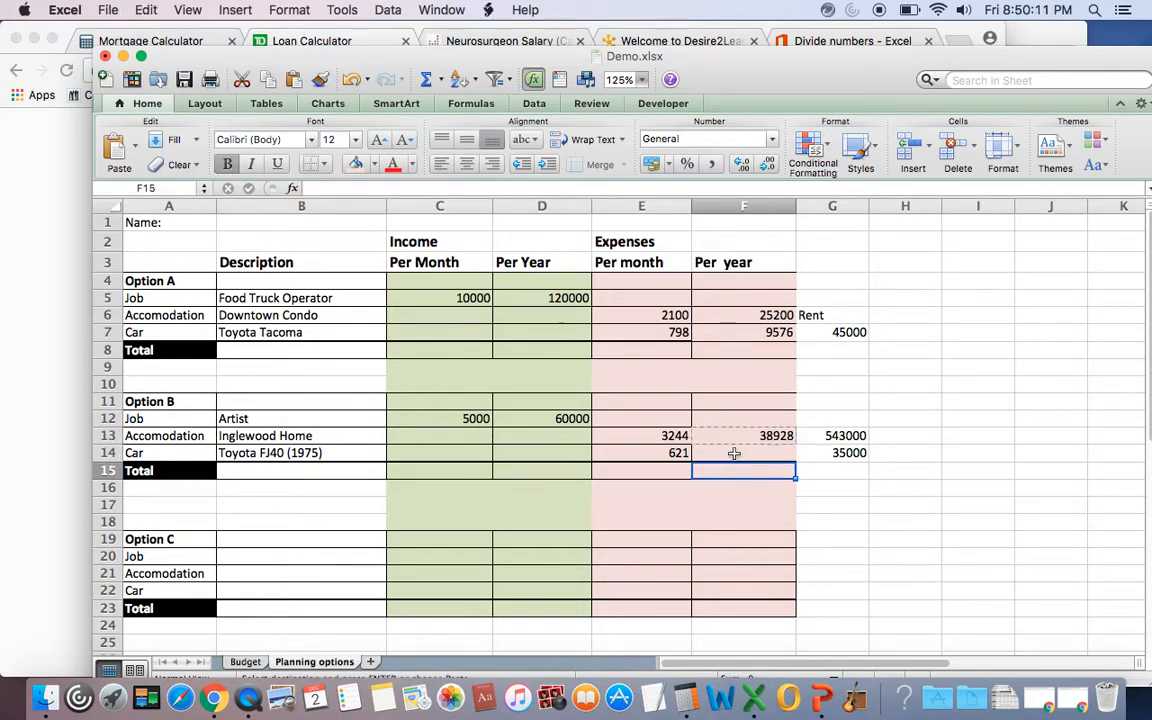
{"action": "key", "text": "cmd+v"}
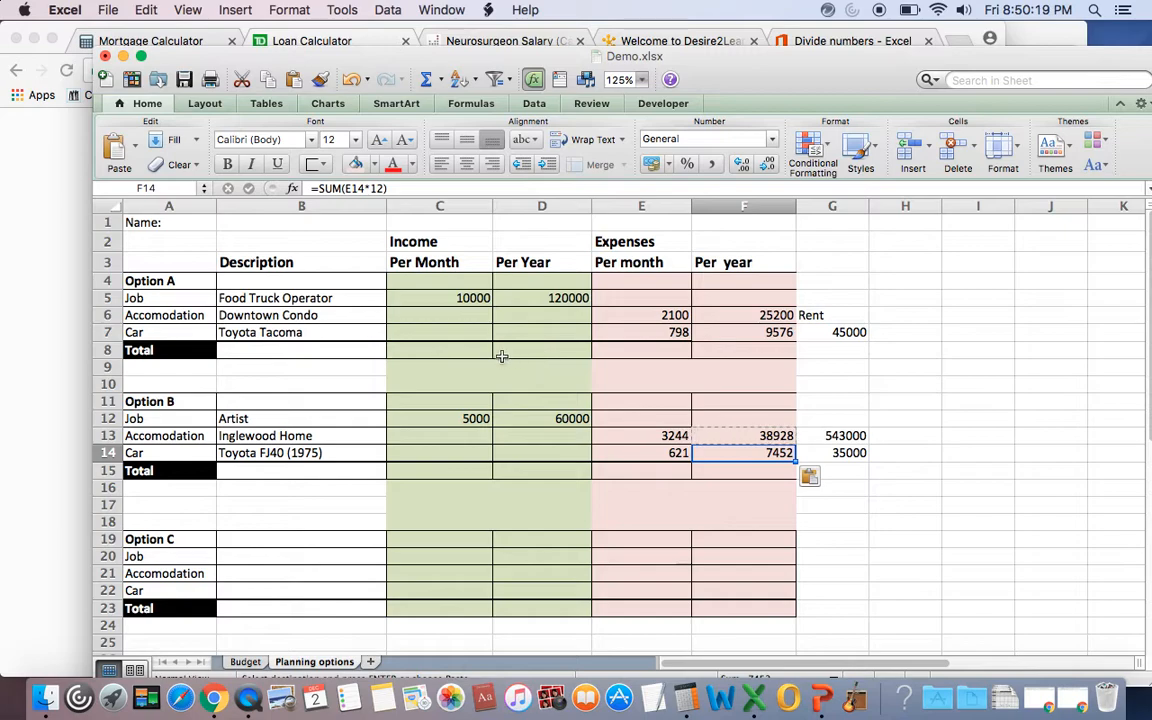
Total Option A's yearly income in D8 with the formula =SUM(D5:D7).
{"action": "left_click", "coordinate": [548, 349]}
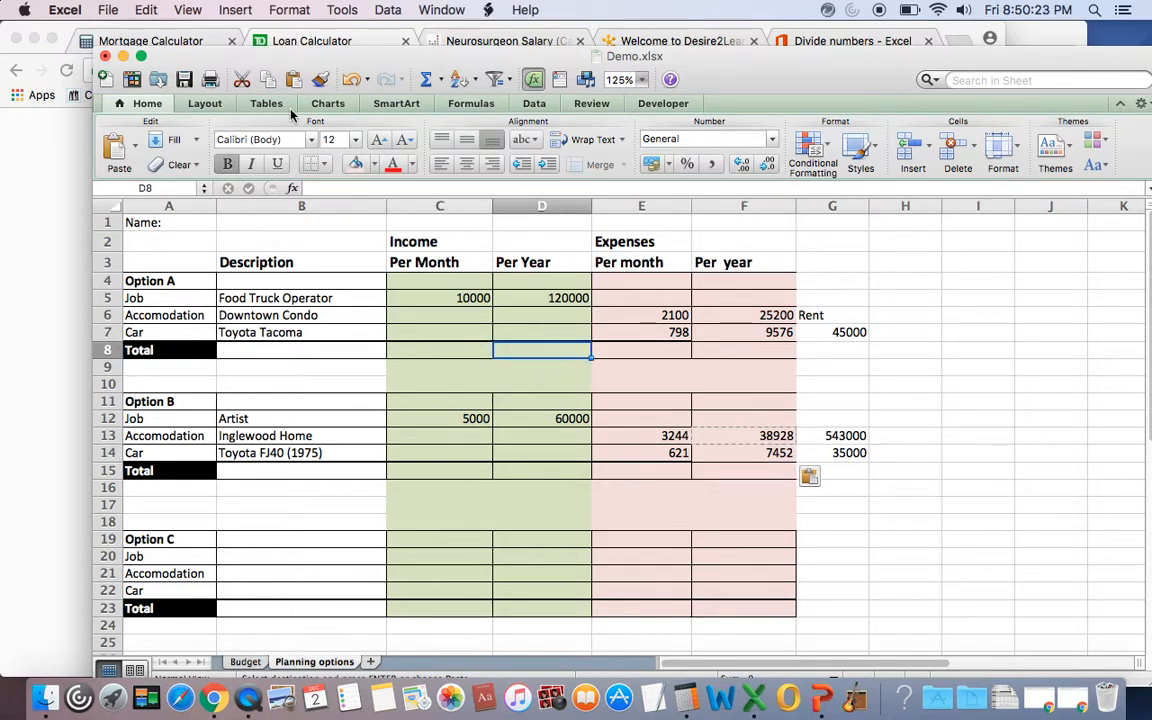
{"action": "left_click", "coordinate": [426, 82]}
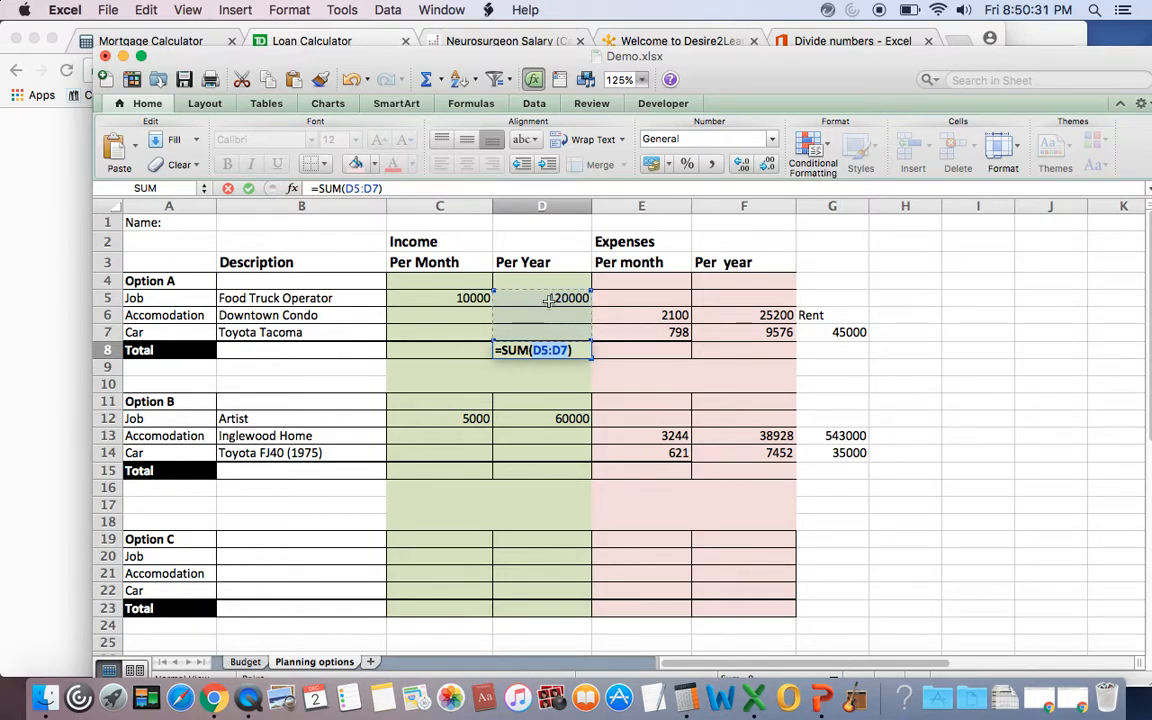
{"action": "key", "text": "Return"}
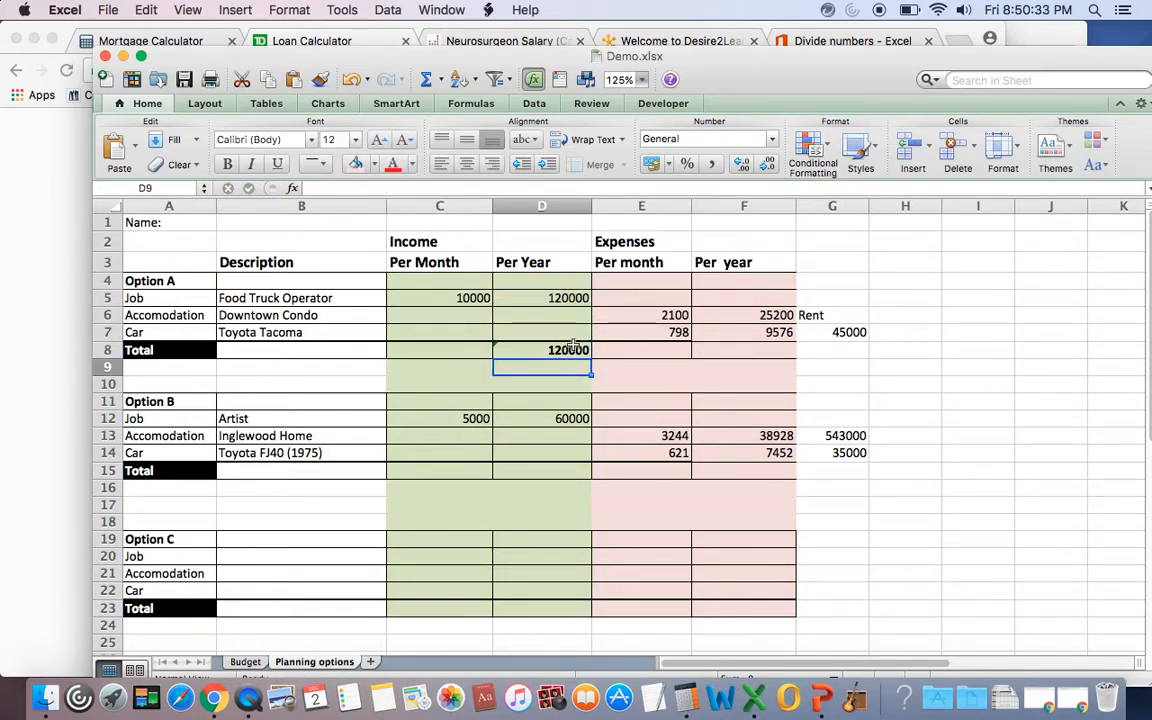
Total Option A's yearly expenses in F8 with the formula =SUM(F6:F7).
{"action": "left_click", "coordinate": [576, 354]}
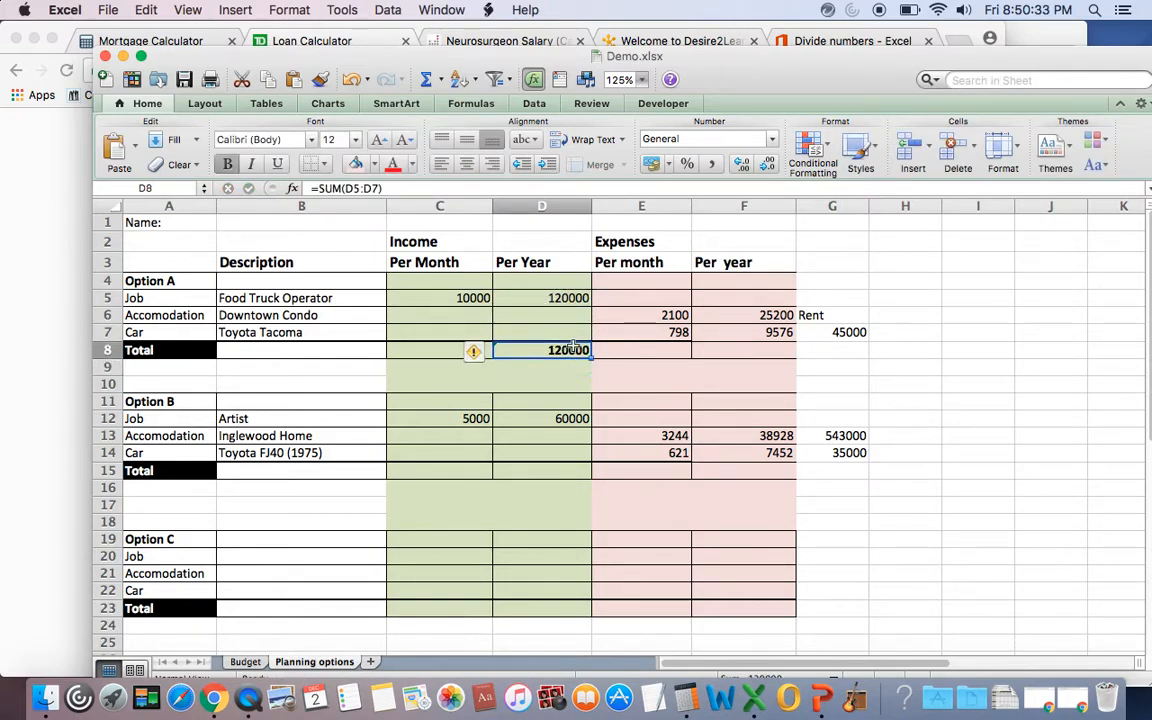
{"action": "left_click", "coordinate": [675, 352]}
{"action": "left_click", "coordinate": [732, 351]}
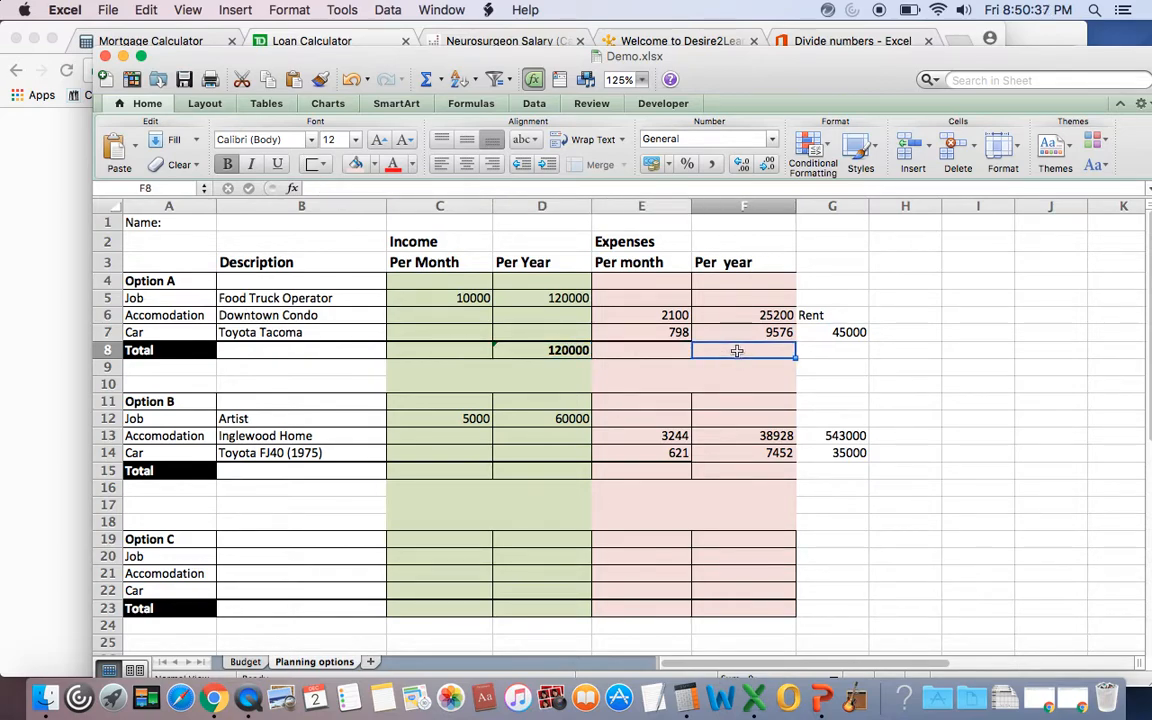
{"action": "left_click", "coordinate": [425, 79]}
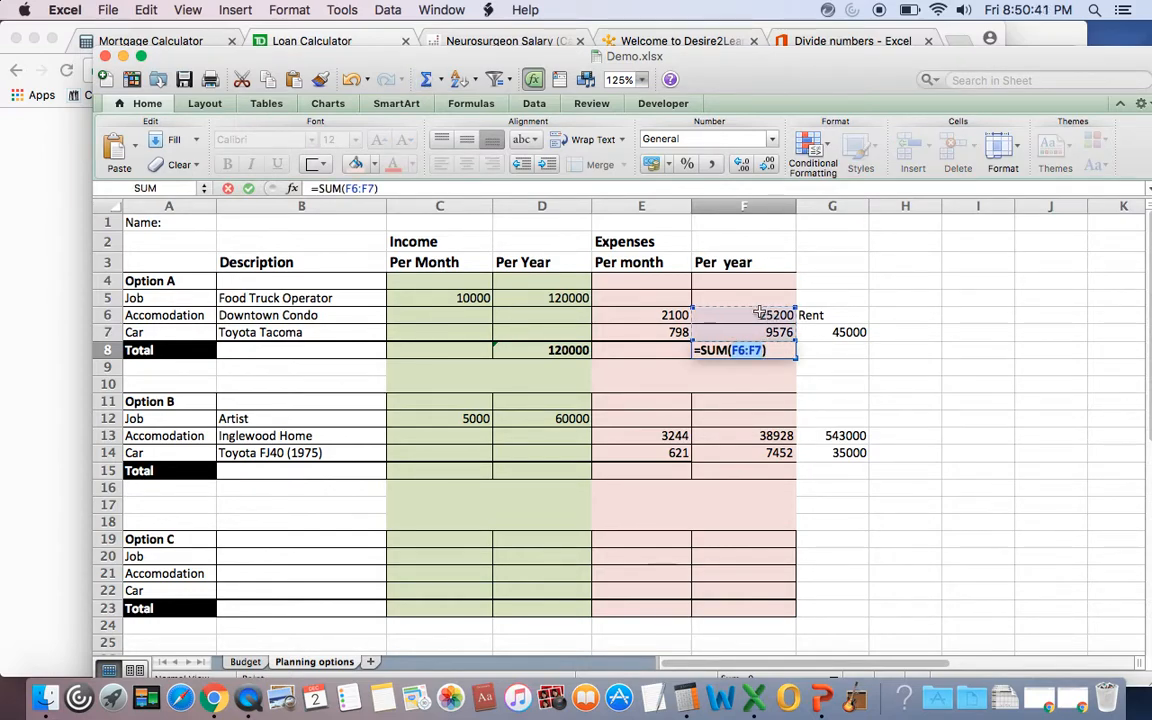
{"action": "key", "text": "Return"}
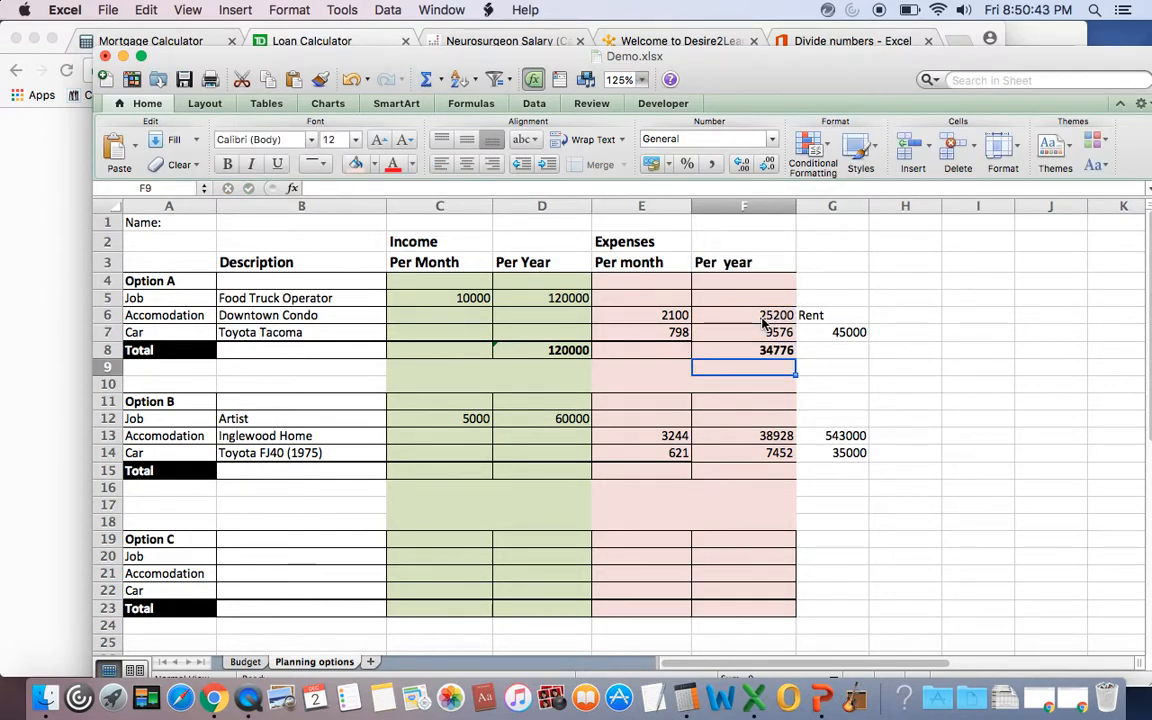
Copy the yearly expense total formula from F8 into the Option B and Option C totals in F15 and F23.
{"action": "left_click", "coordinate": [741, 350]}
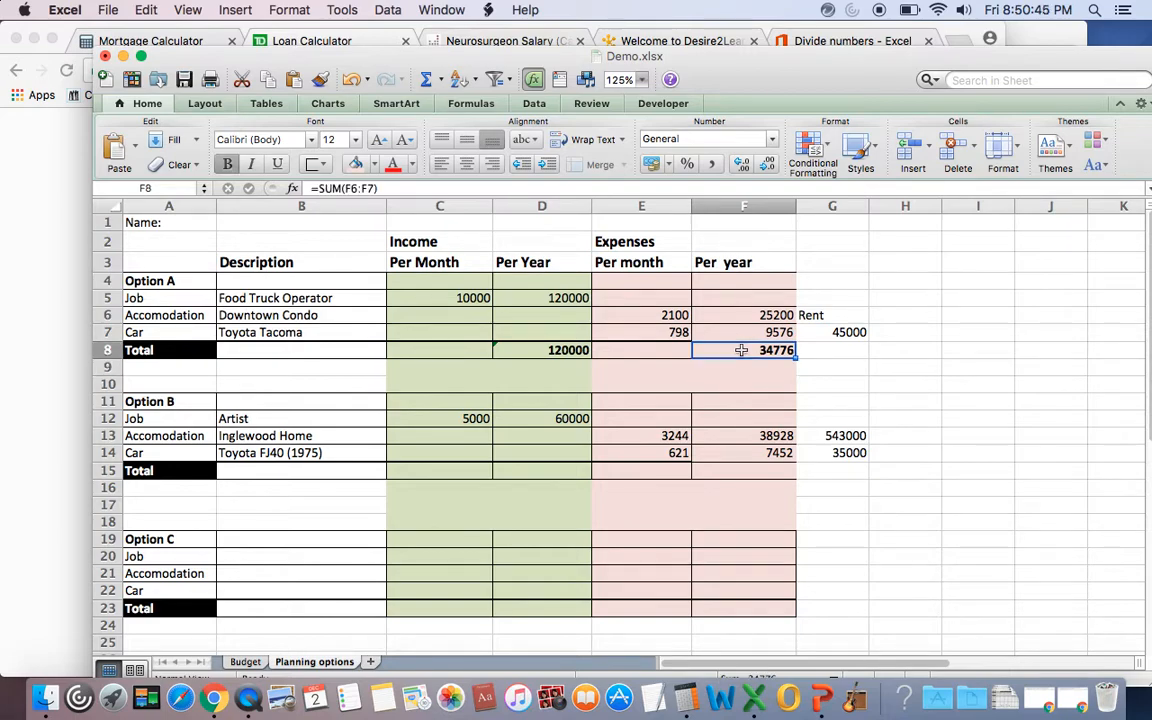
{"action": "key", "text": "super+c"}
{"action": "left_click", "coordinate": [768, 470]}
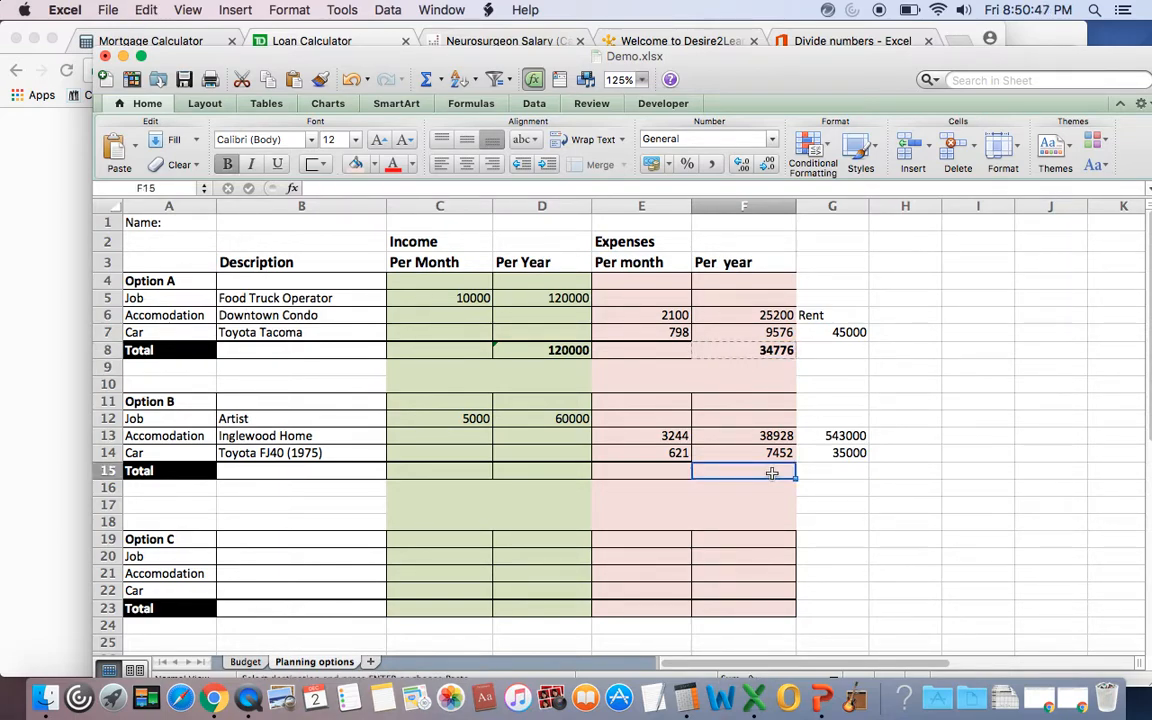
{"action": "key", "text": "super+v"}
{"action": "left_click", "coordinate": [758, 608]}
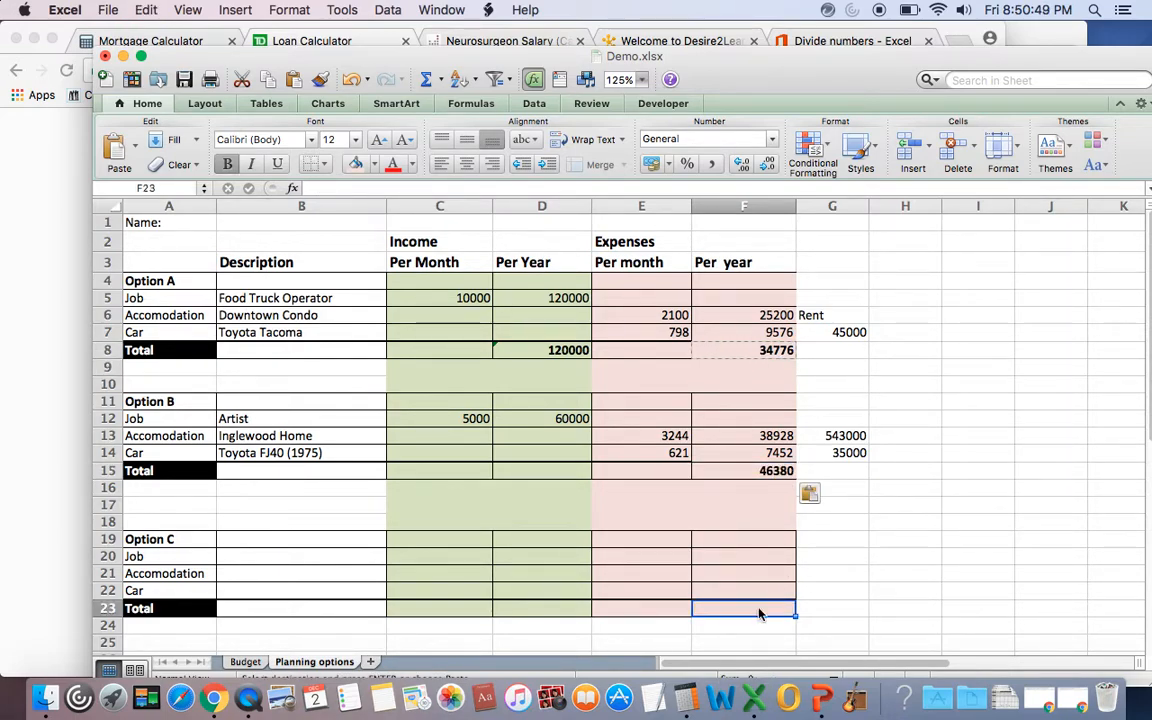
{"action": "key", "text": "super+v"}
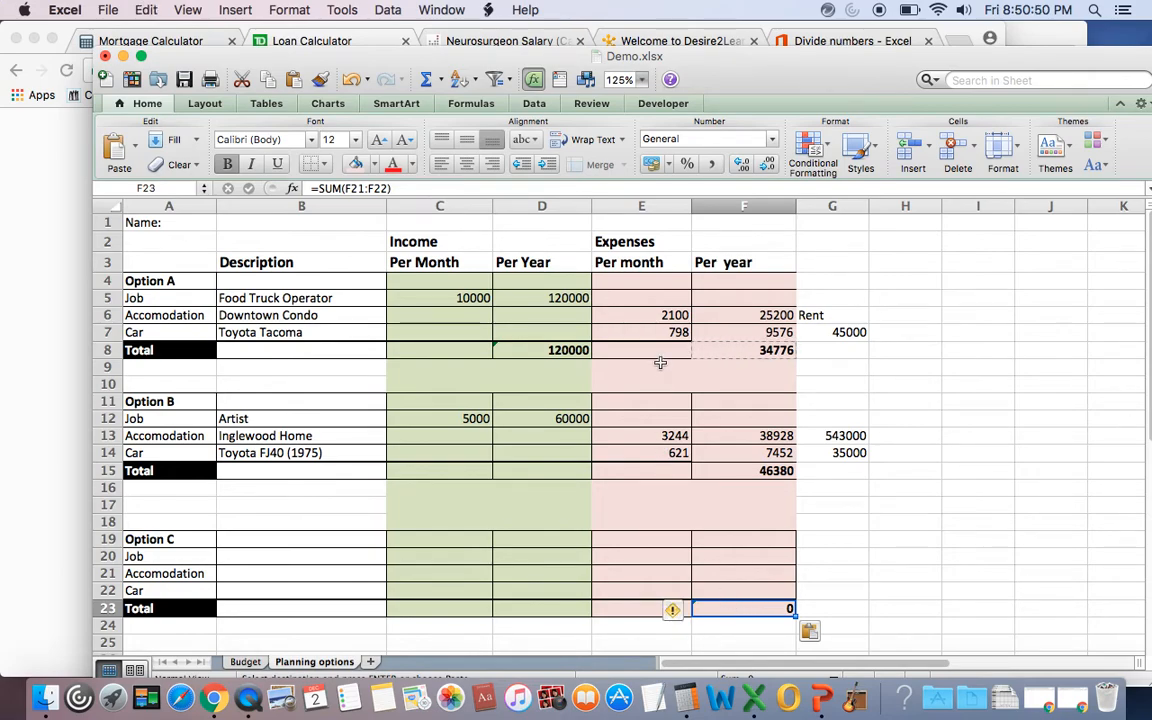
Copy the yearly income total formula from D8 into the Option B and Option C totals in D15 and D23.
{"action": "left_click", "coordinate": [664, 471]}
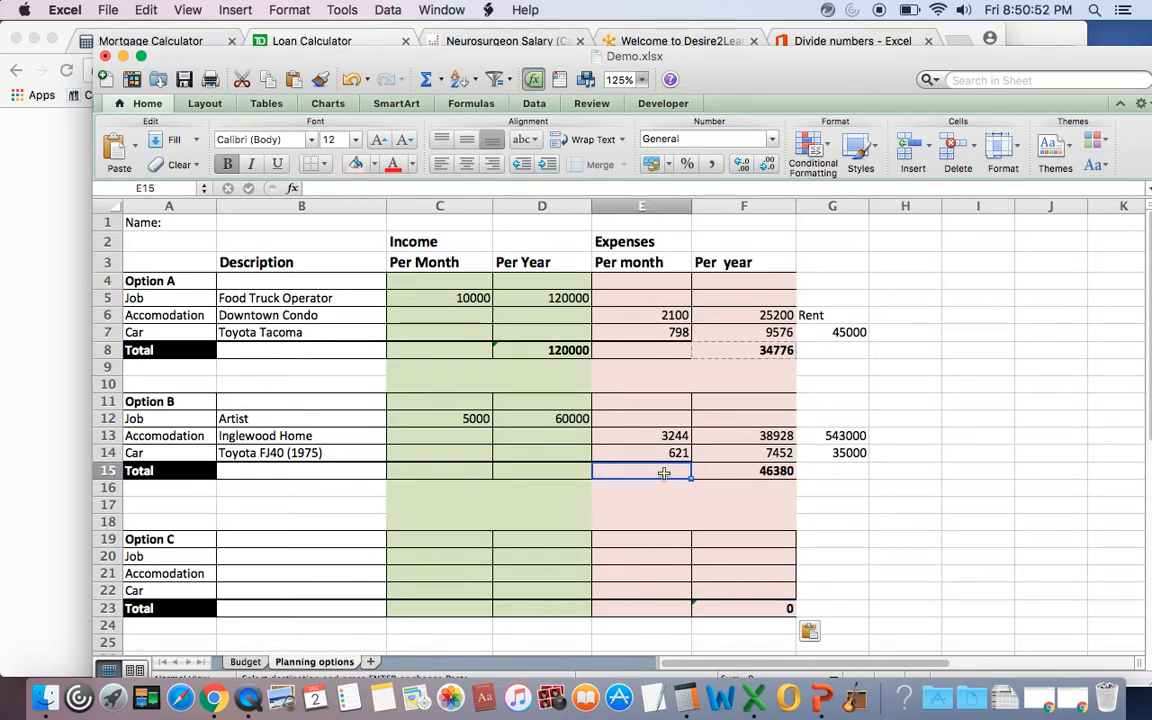
{"action": "left_click", "coordinate": [552, 472]}
{"action": "left_click", "coordinate": [565, 357]}
{"action": "key", "text": "super+c"}
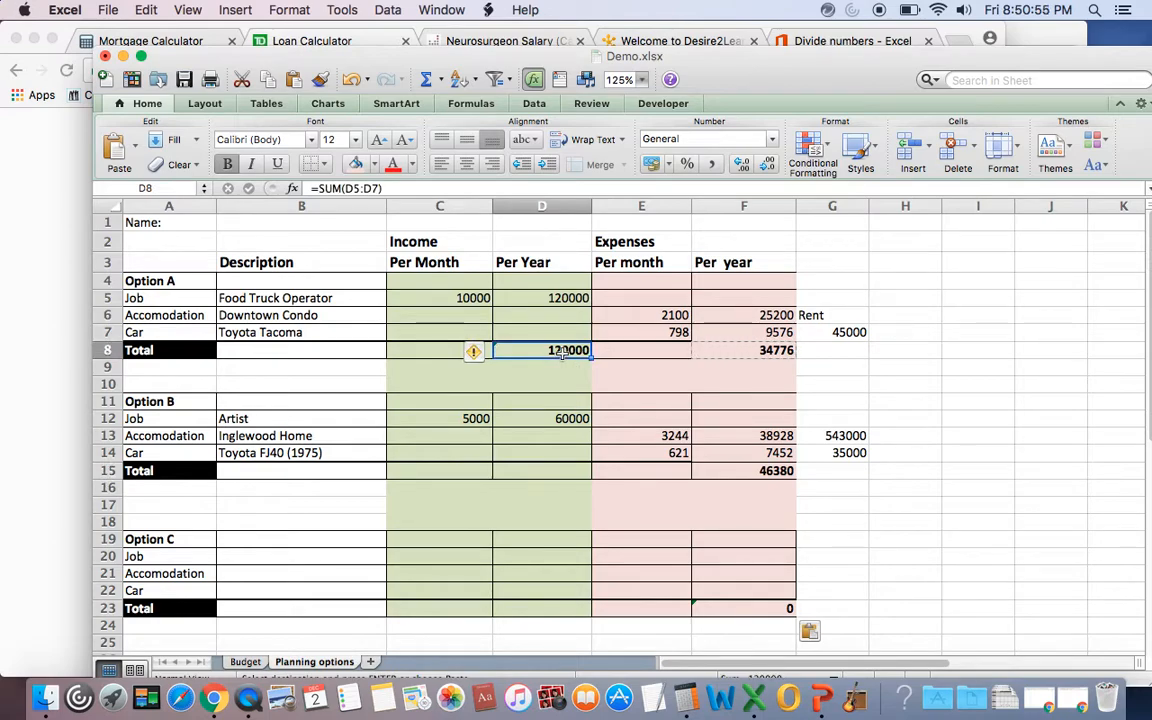
{"action": "left_click", "coordinate": [556, 470]}
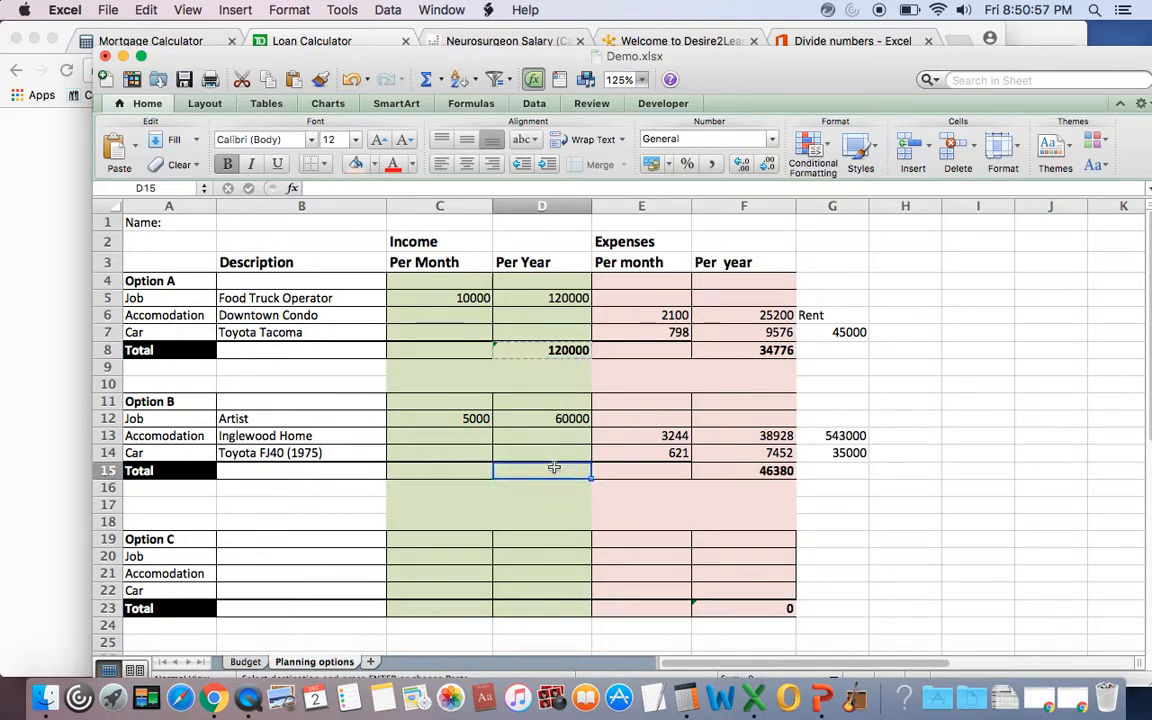
{"action": "key", "text": "super+v"}
{"action": "left_click", "coordinate": [538, 612]}
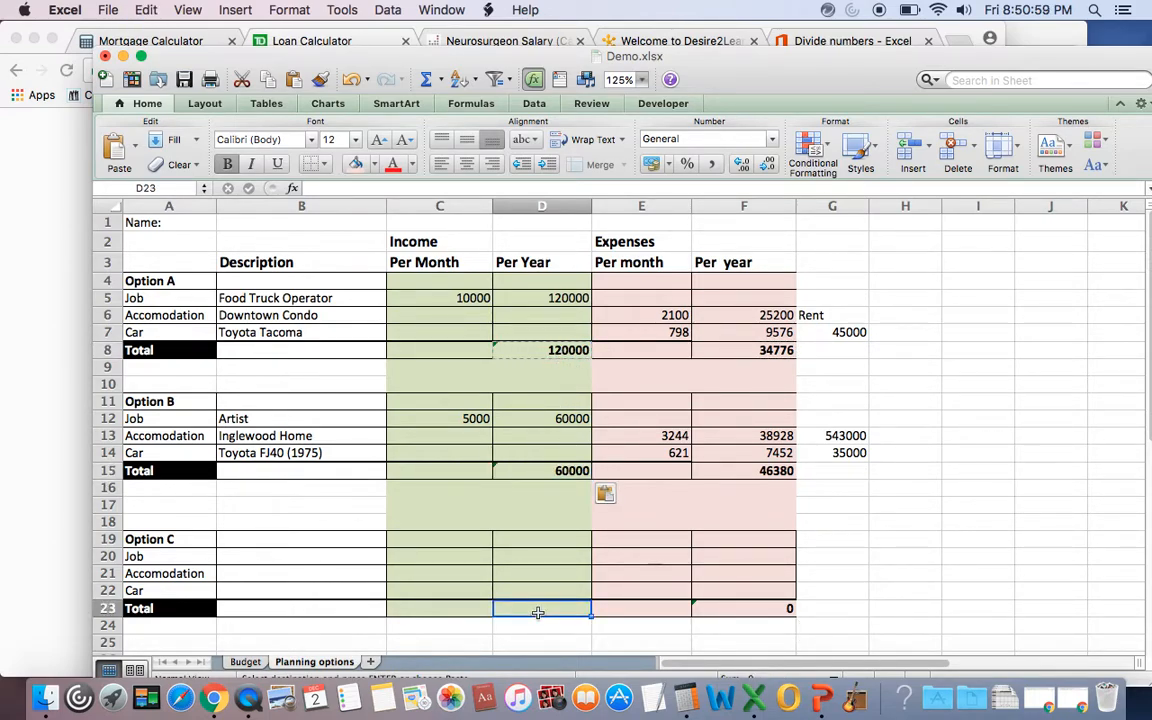
{"action": "key", "text": "super+v"}
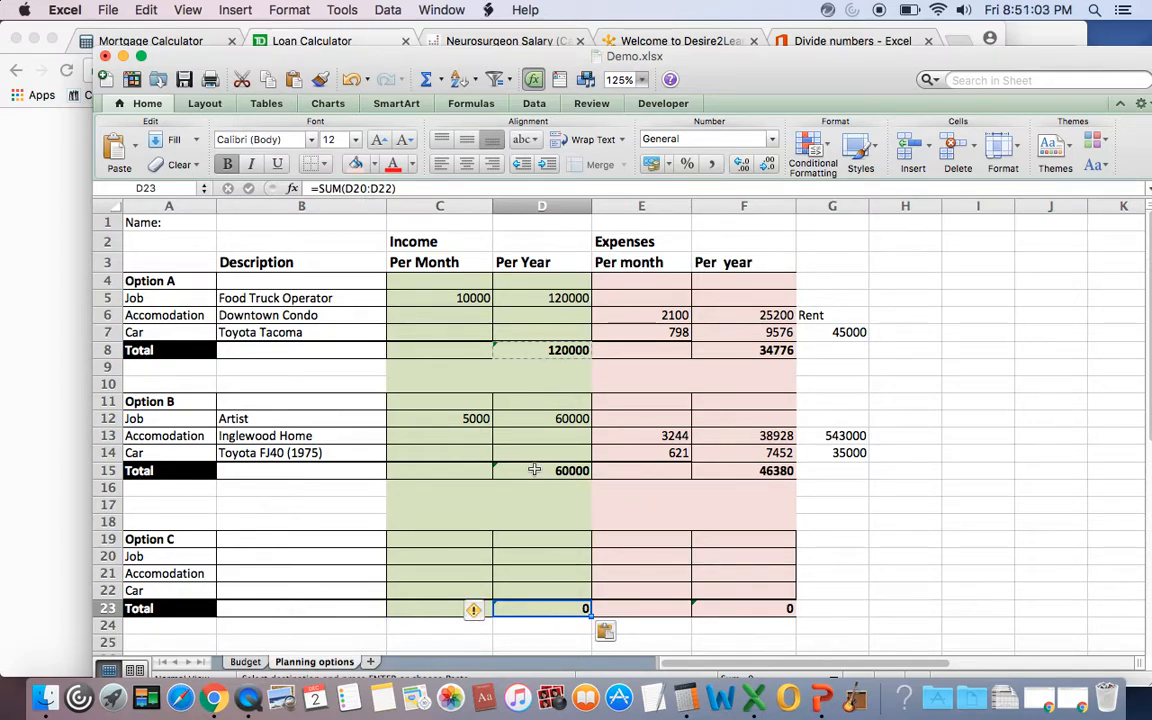
Label A9 below Option A's total as Net and fill A9:F9 with blue.
{"action": "left_click", "coordinate": [147, 367]}
{"action": "type", "text": "Net"}
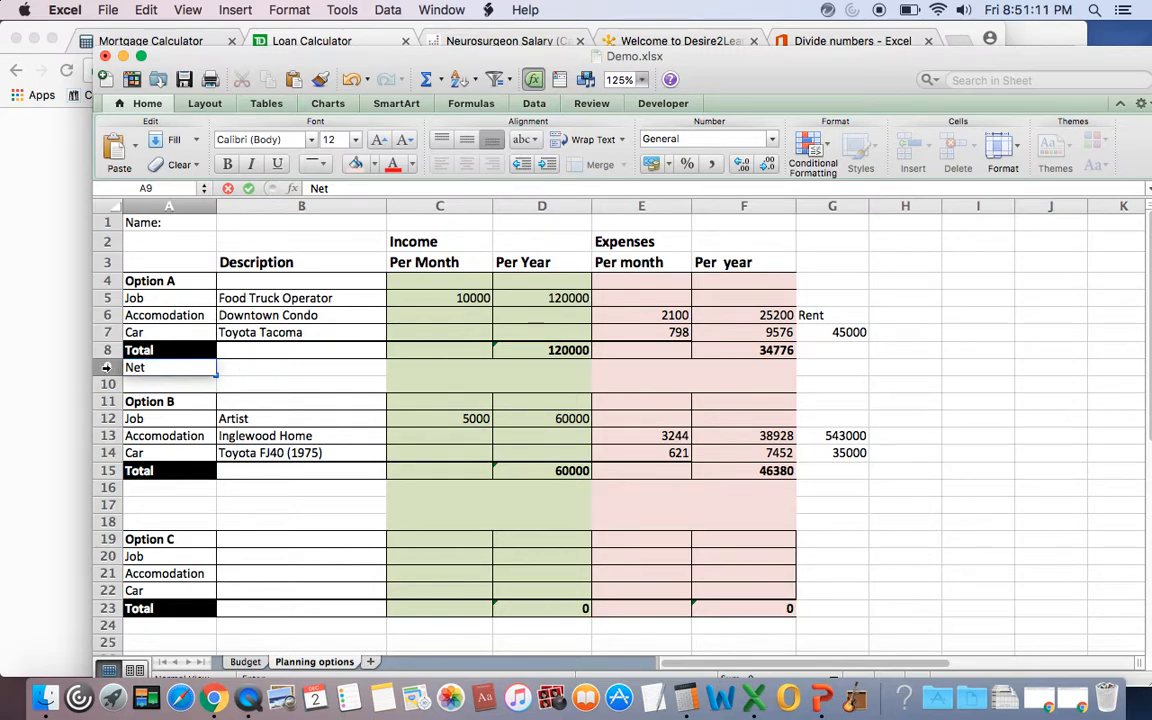
{"action": "left_click_drag", "start_coordinate": [770, 366], "coordinate": [154, 368]}
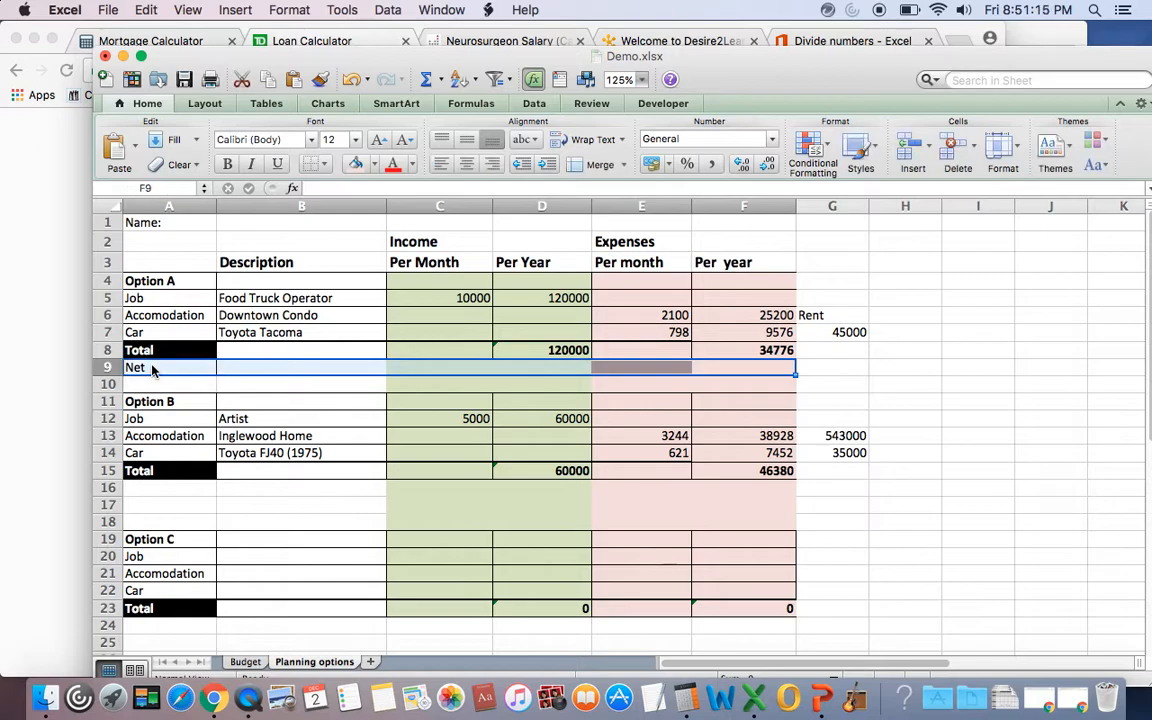
{"action": "left_click", "coordinate": [373, 165]}
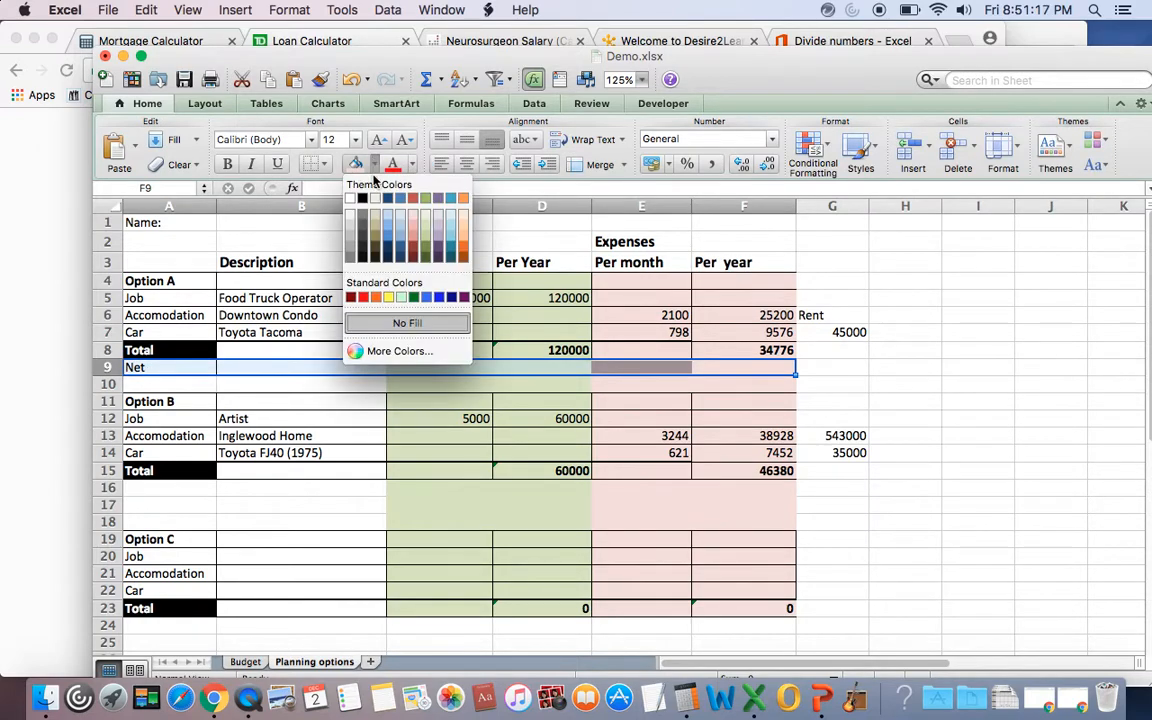
{"action": "left_click", "coordinate": [365, 222]}
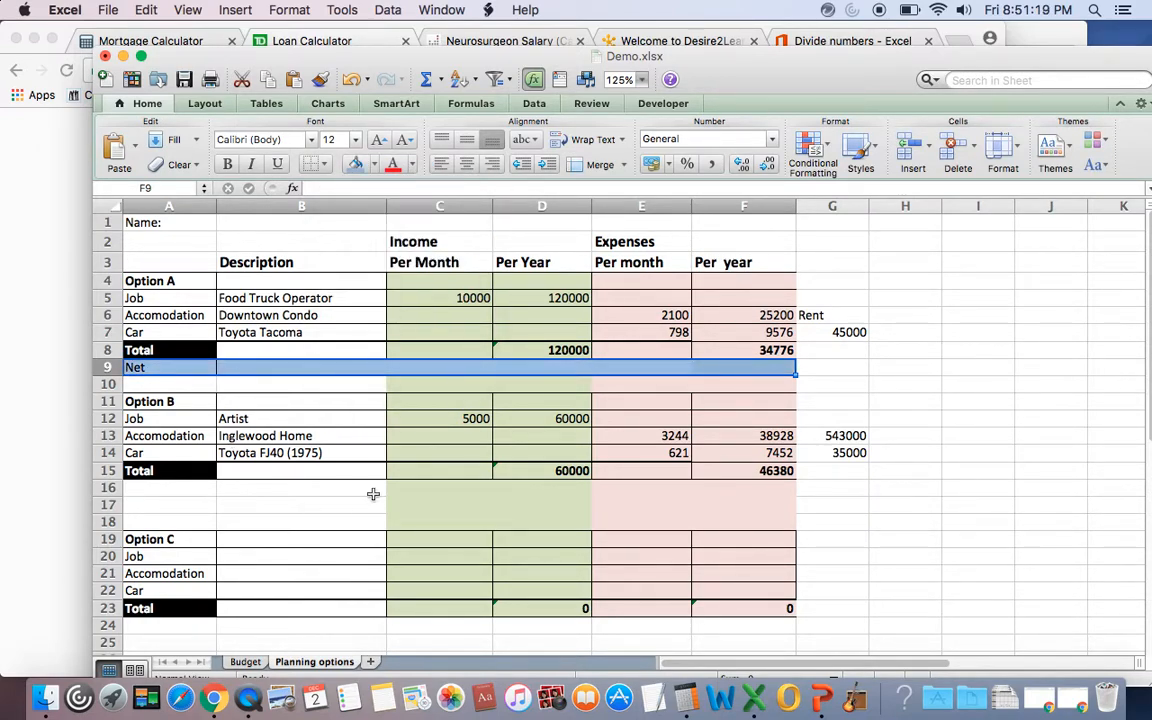
Calculate Option A's yearly net in D9 by subtracting total expenses from total income with =SUM(D8-F8).
{"action": "left_click", "coordinate": [563, 366]}
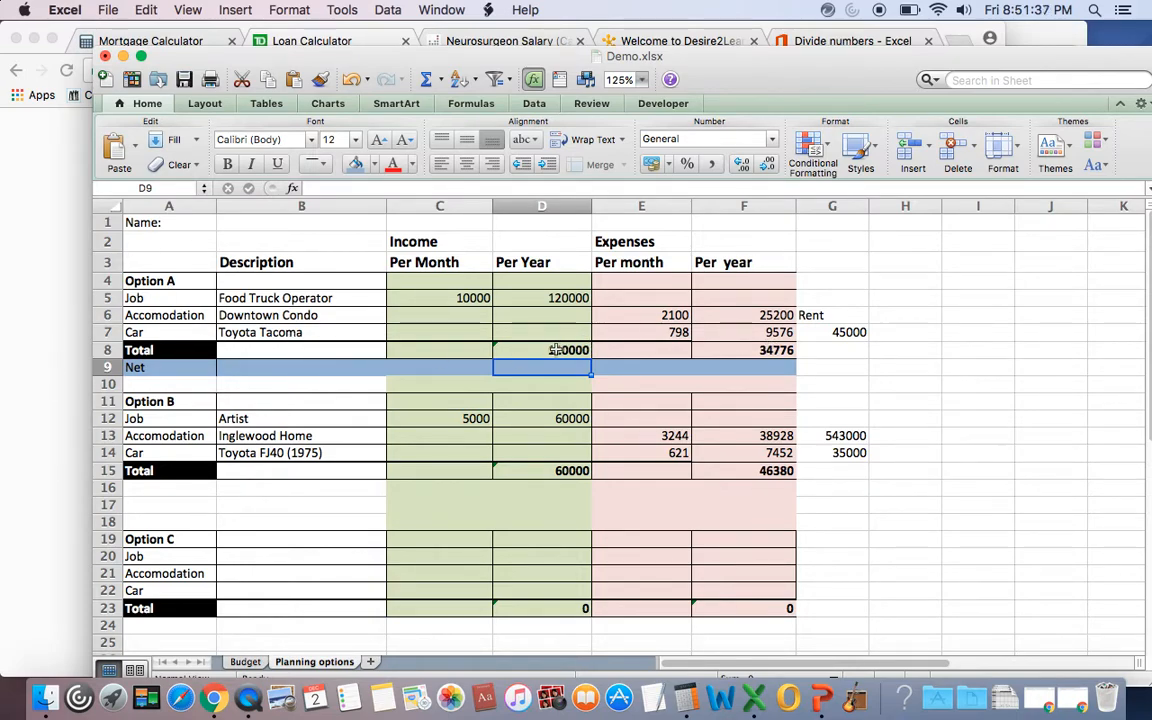
{"action": "left_click", "coordinate": [426, 89]}
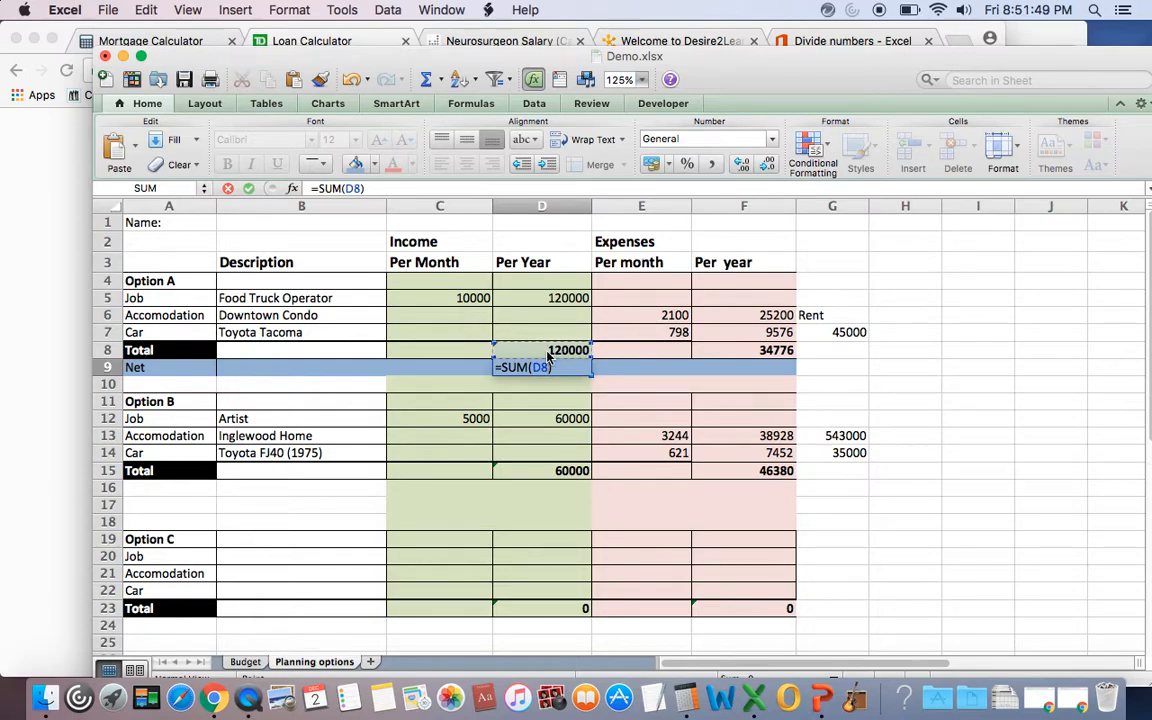
{"action": "type", "text": "-"}
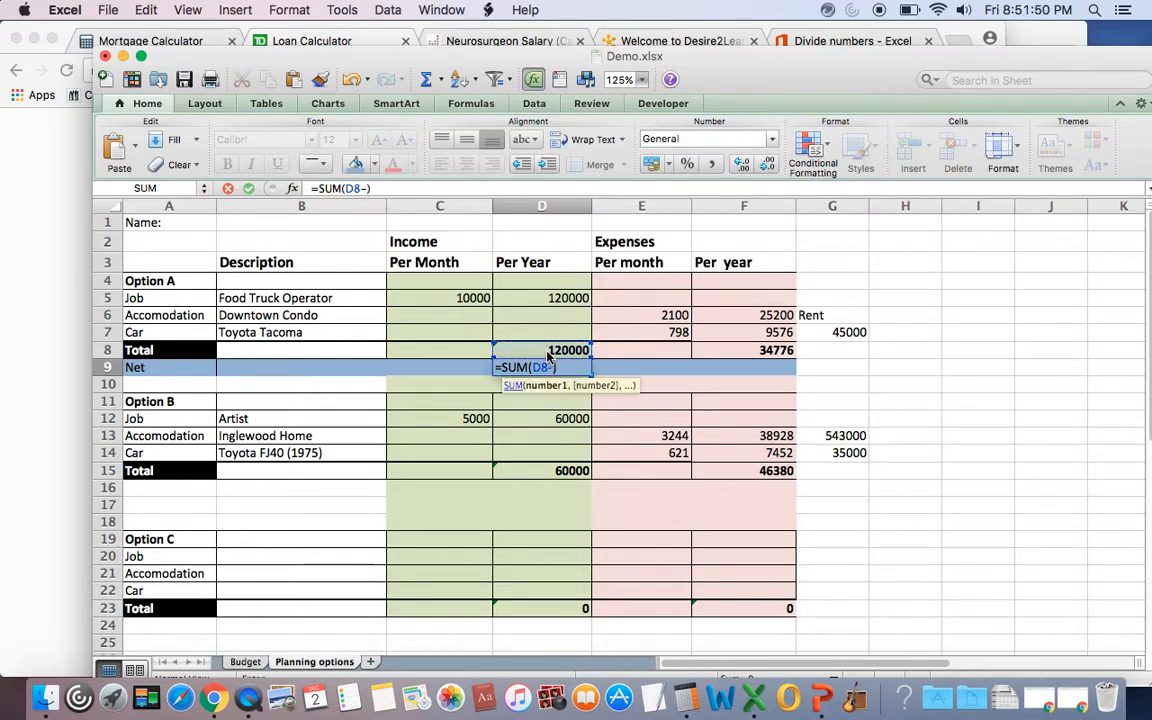
{"action": "left_click", "coordinate": [753, 351]}
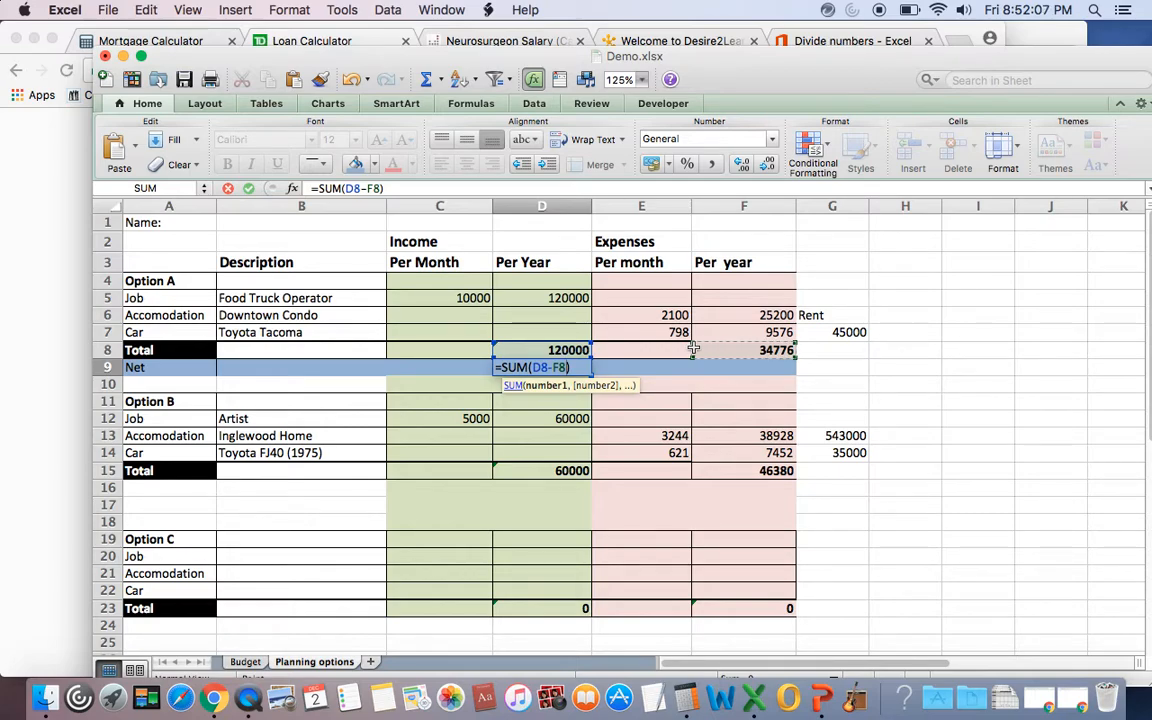
{"action": "key", "text": "Return"}
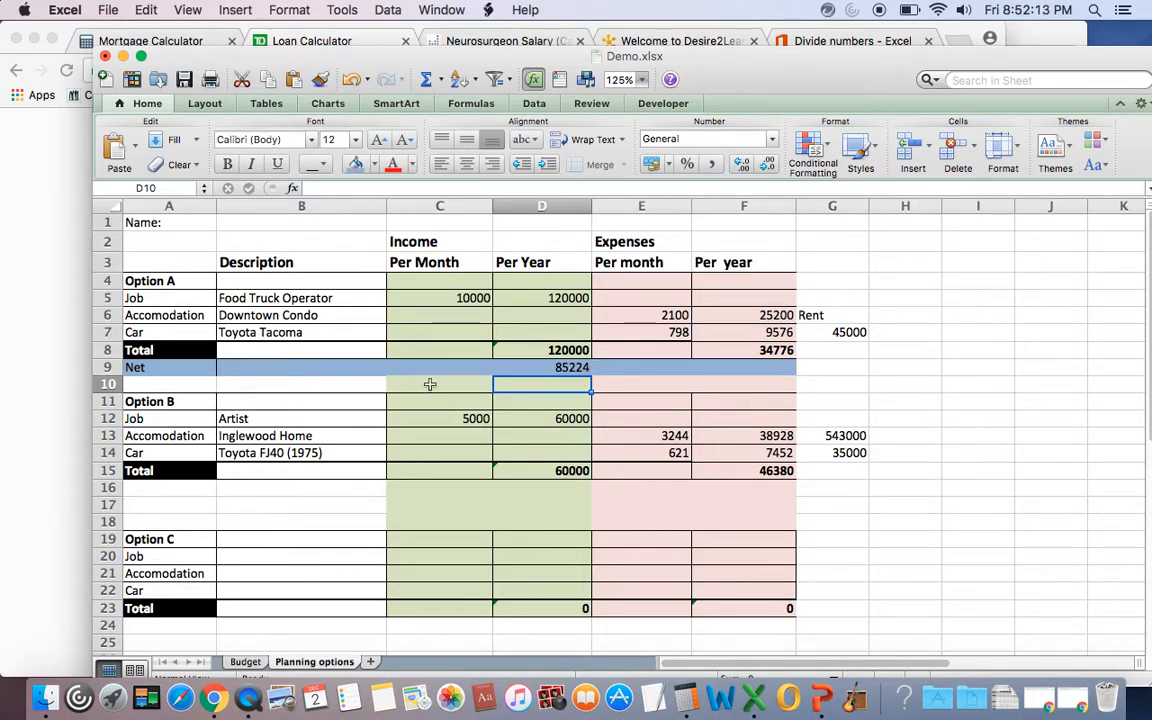
Copy Option A's Net row A9:F9 into row 16 below Option B's total.
{"action": "left_click_drag", "start_coordinate": [150, 368], "coordinate": [714, 366]}
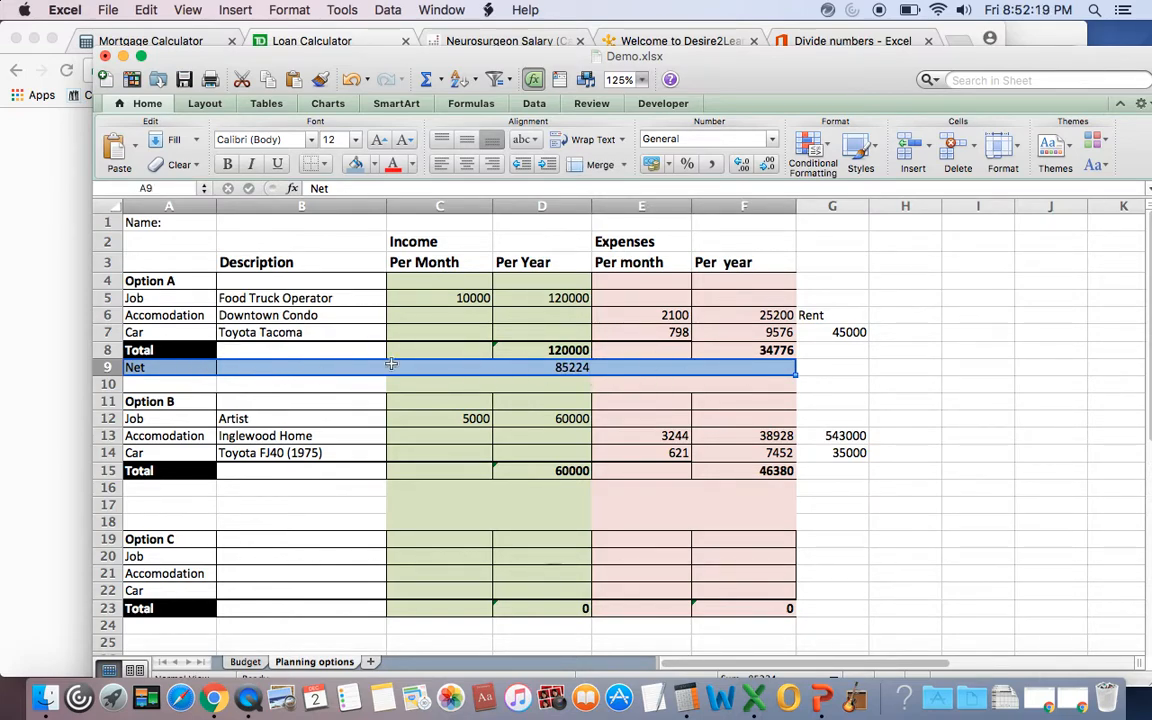
{"action": "left_click", "coordinate": [146, 10]}
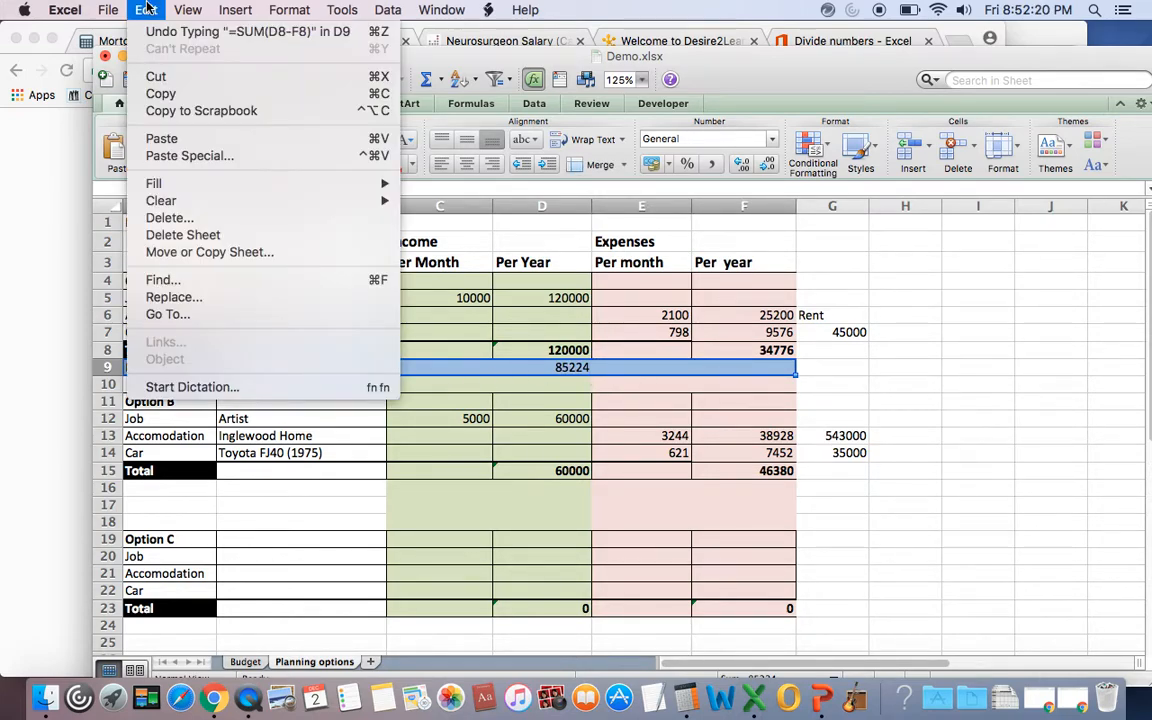
{"action": "left_click", "coordinate": [170, 93]}
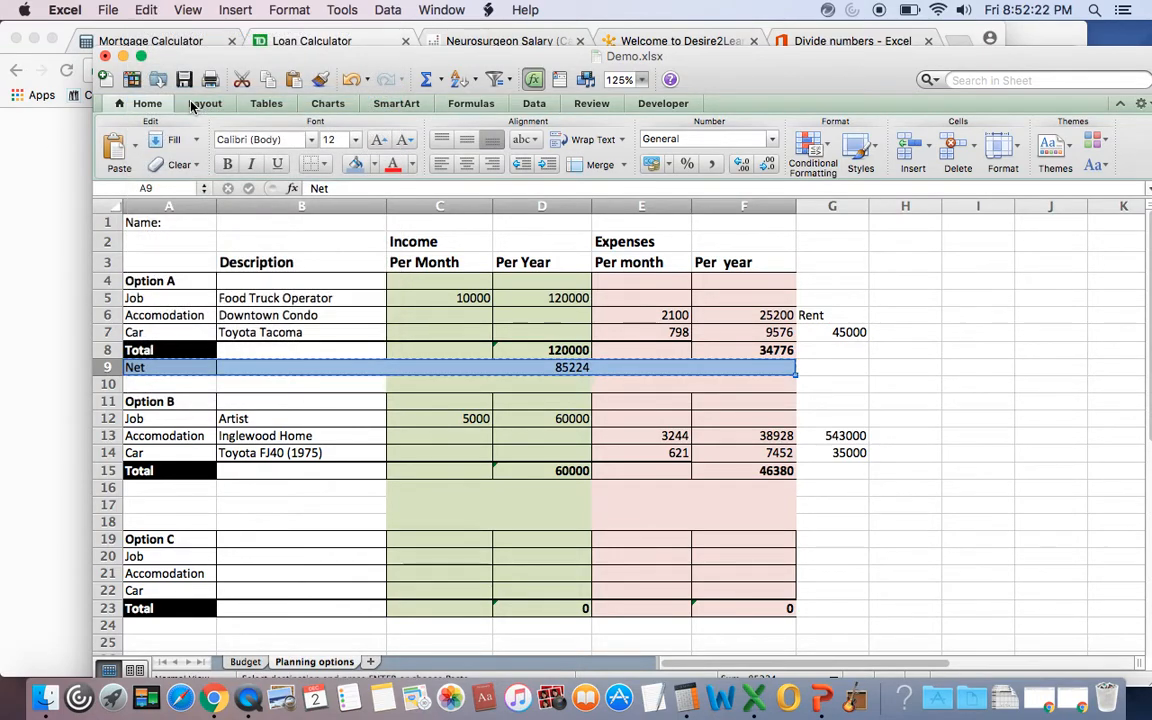
{"action": "left_click", "coordinate": [150, 487]}
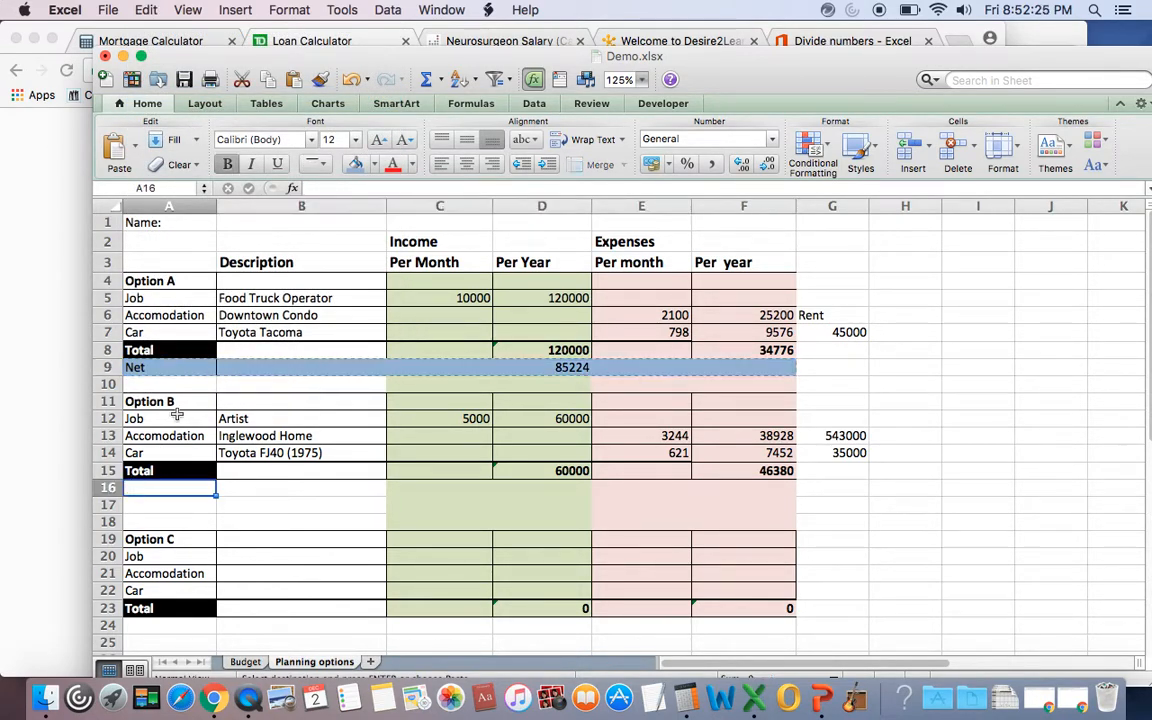
{"action": "left_click", "coordinate": [146, 10]}
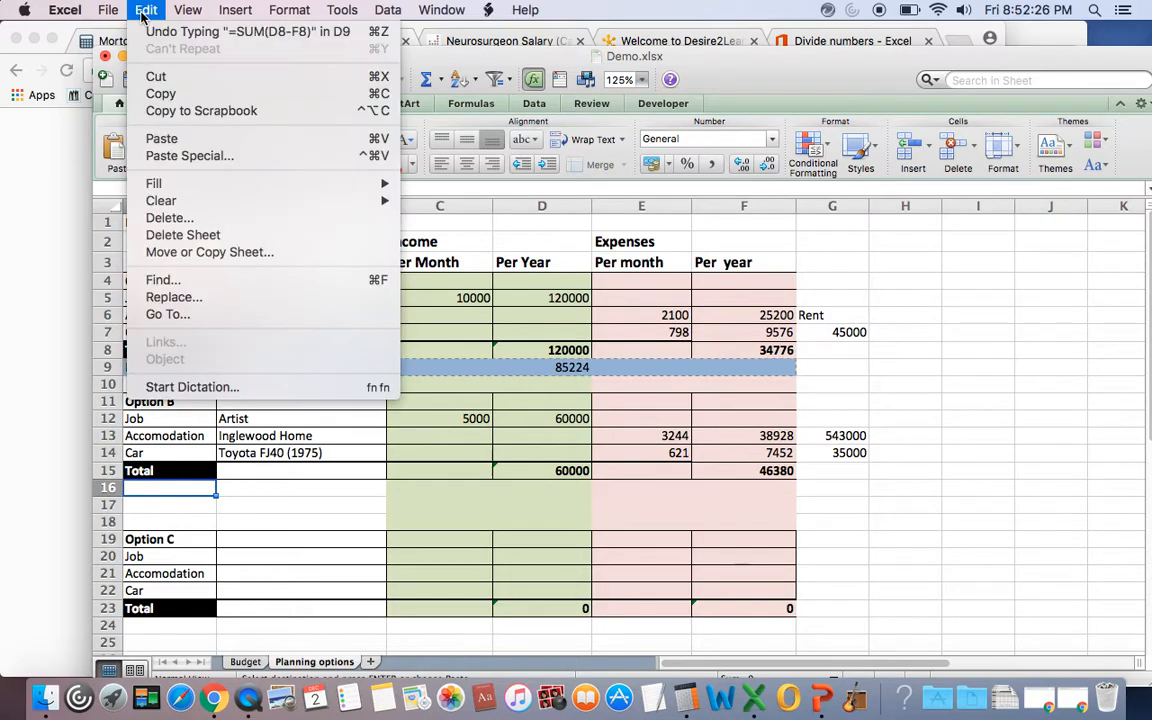
{"action": "left_click", "coordinate": [180, 137]}
Paste the copied Net row into row 24 below Option C's total.
{"action": "scroll", "coordinate": [321, 390], "scroll_direction": "down", "scroll_amount": 3}
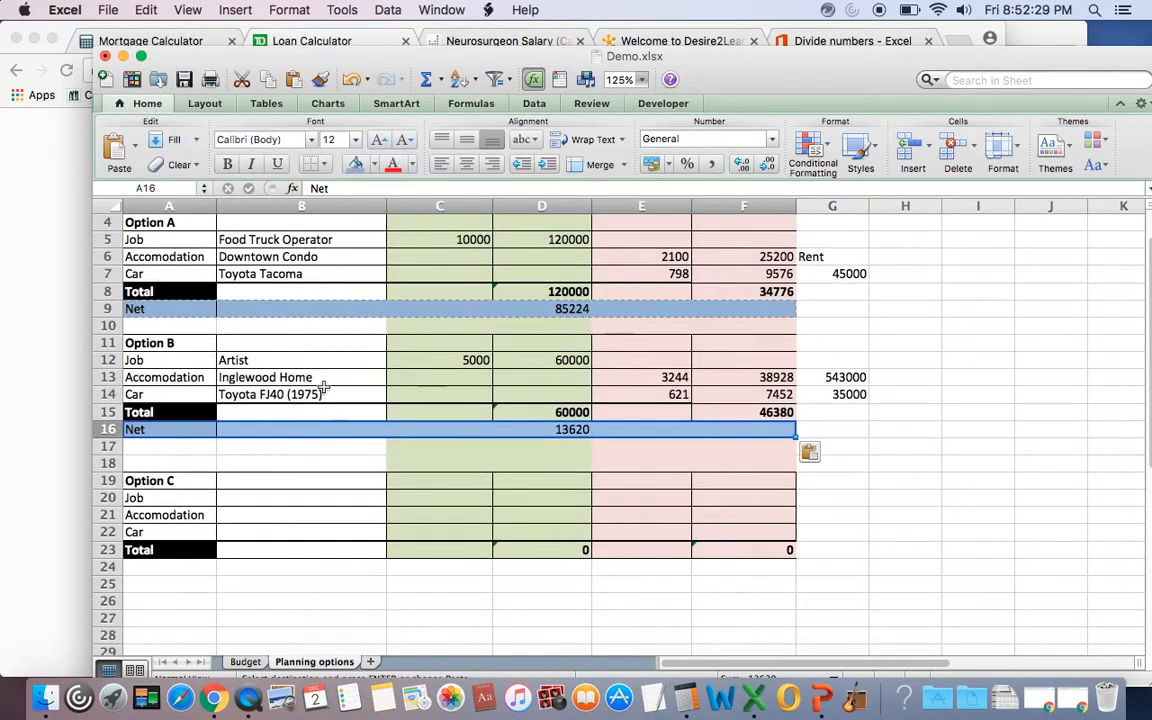
{"action": "left_click", "coordinate": [143, 567]}
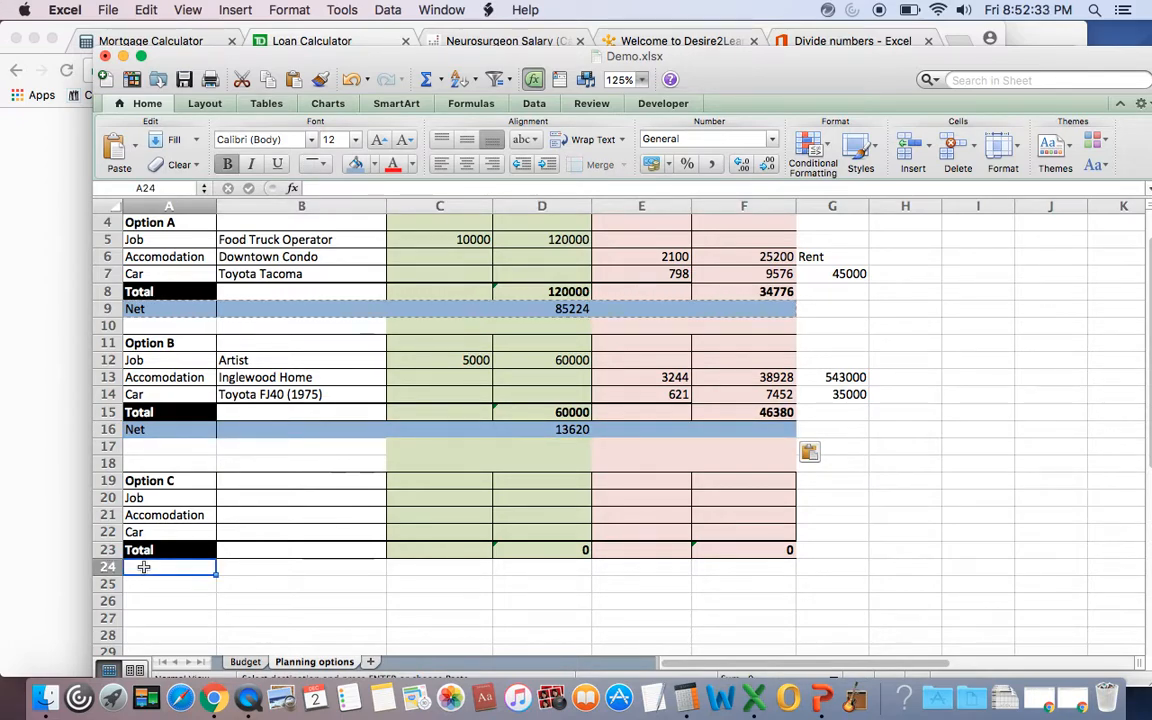
{"action": "right_click", "coordinate": [144, 568]}
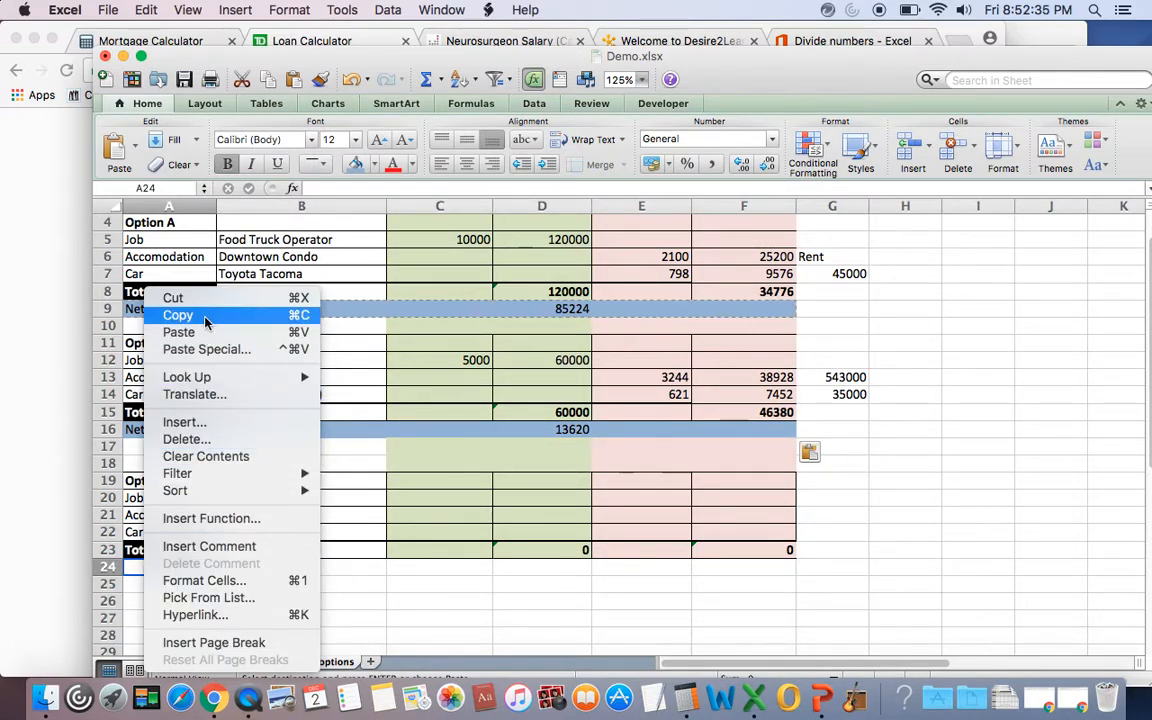
{"action": "left_click", "coordinate": [179, 332]}
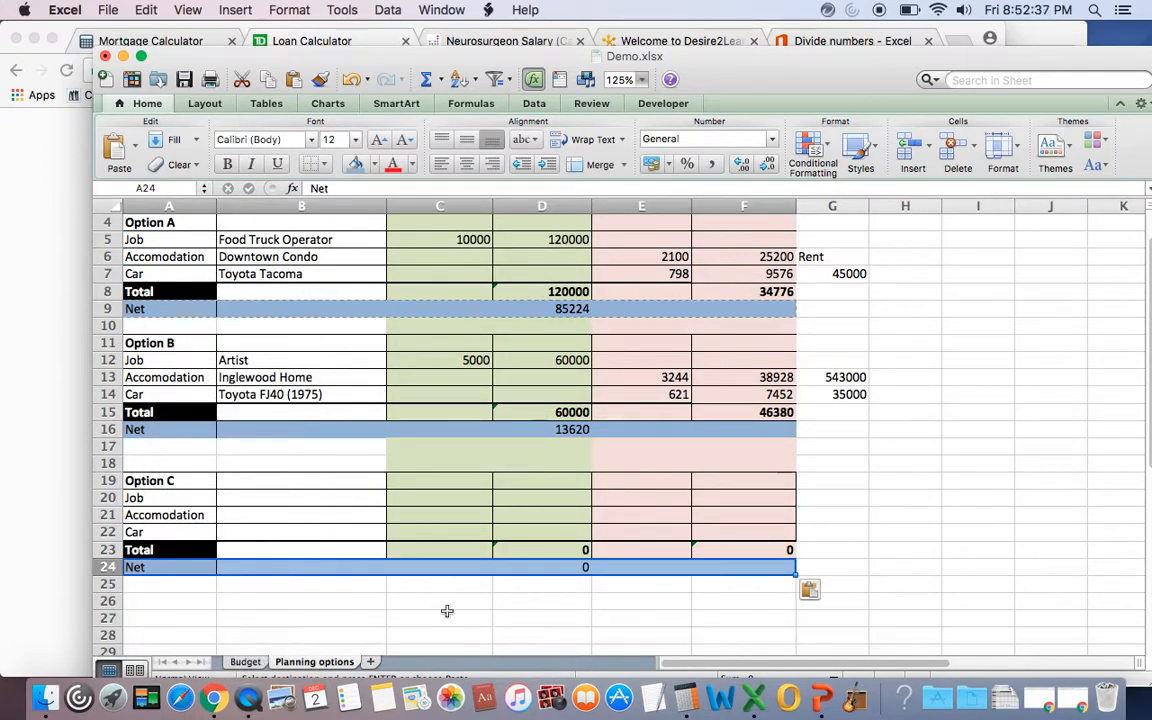
Fill the Option B heading cell A11 with orange.
{"action": "scroll", "coordinate": [863, 514], "scroll_direction": "up", "scroll_amount": 3}
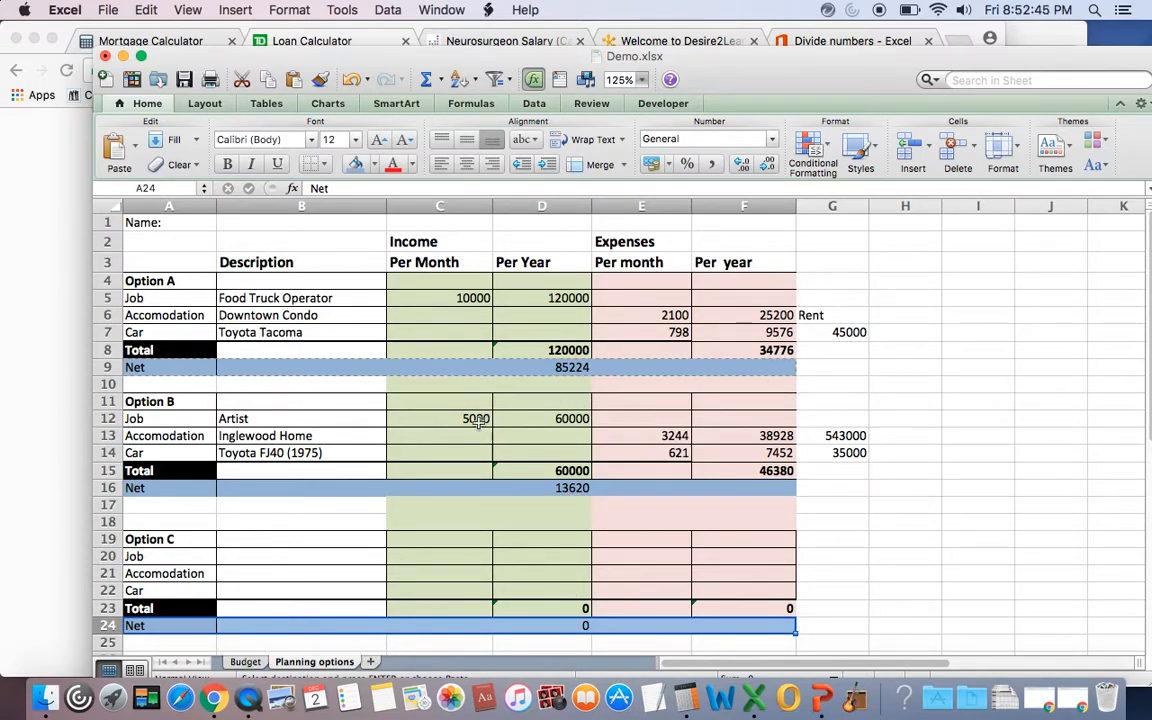
{"action": "left_click", "coordinate": [152, 401]}
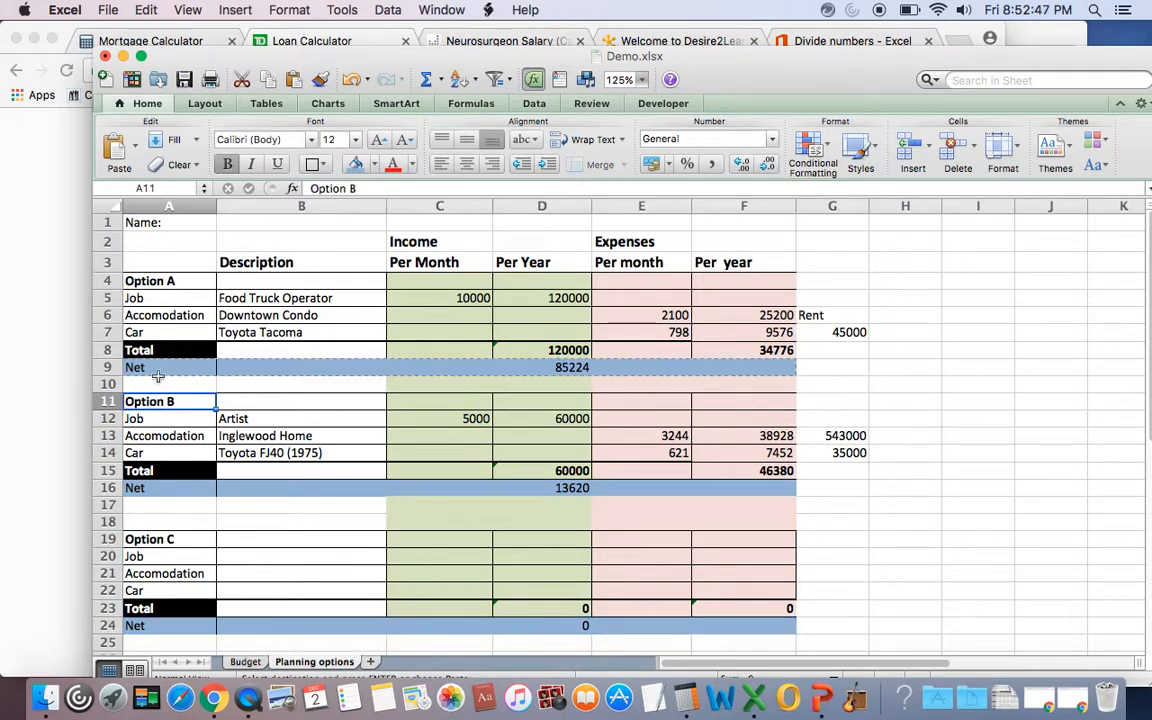
{"action": "left_click", "coordinate": [374, 164]}
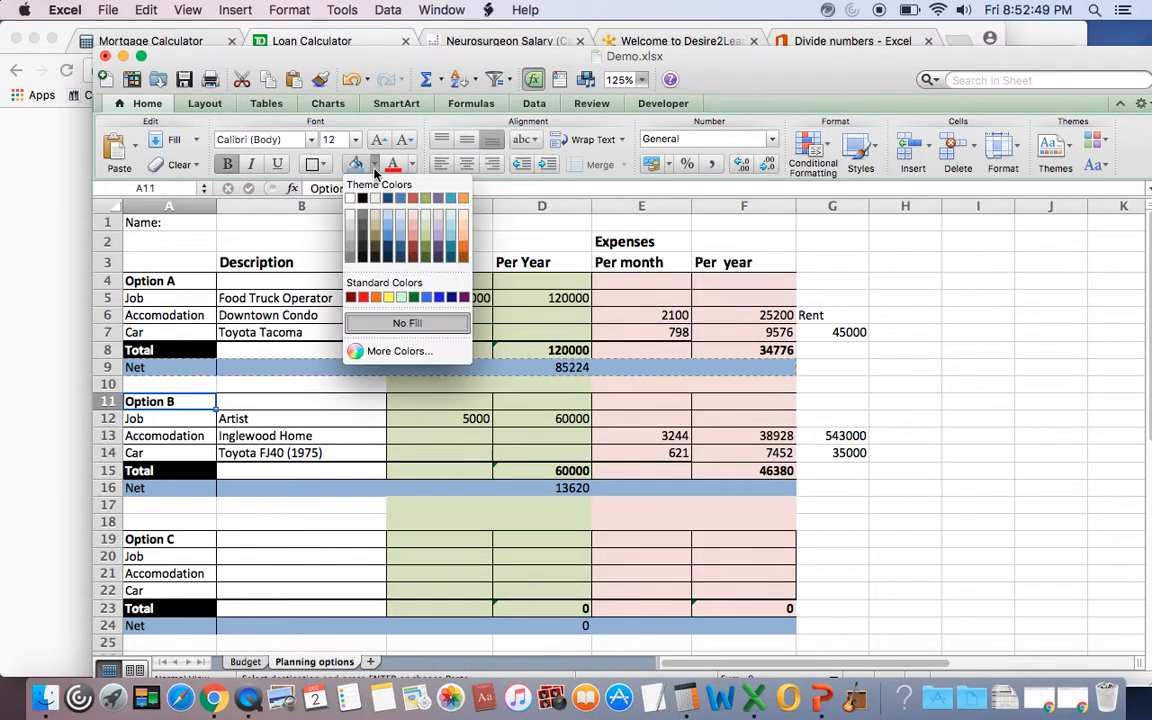
{"action": "left_click", "coordinate": [462, 198]}
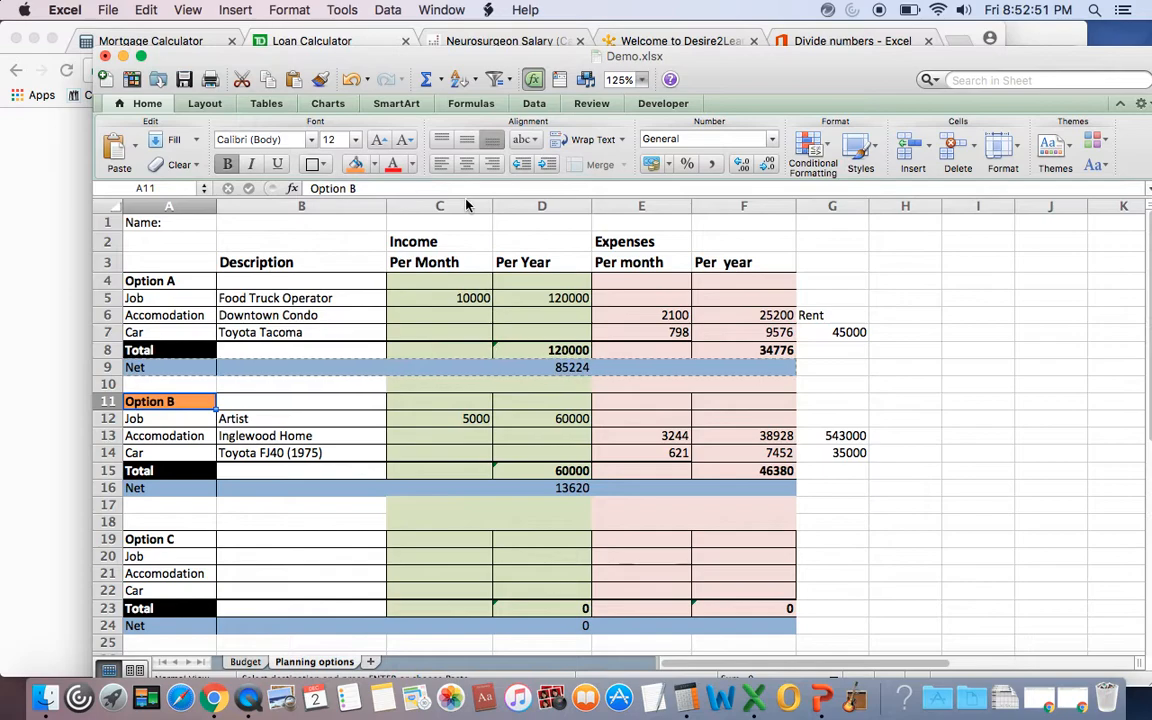